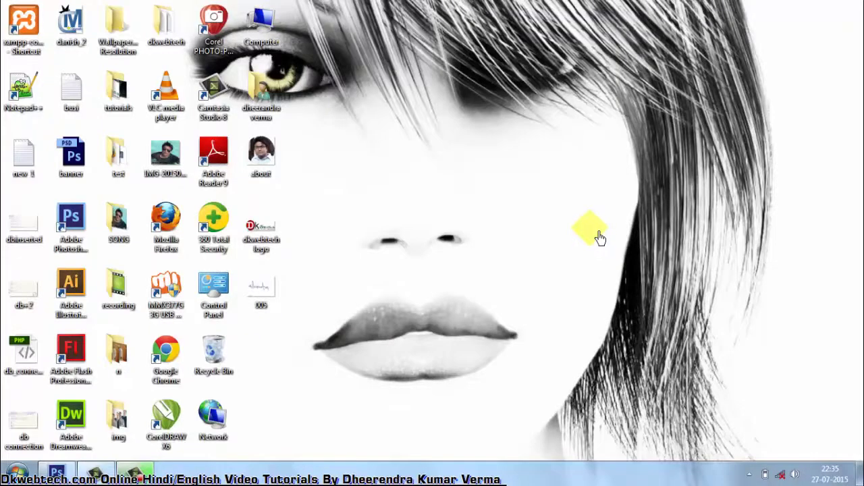
Refresh the Windows desktop and bring Photoshop back to the front from the taskbar.
{"action": "right_click", "coordinate": [572, 130]}
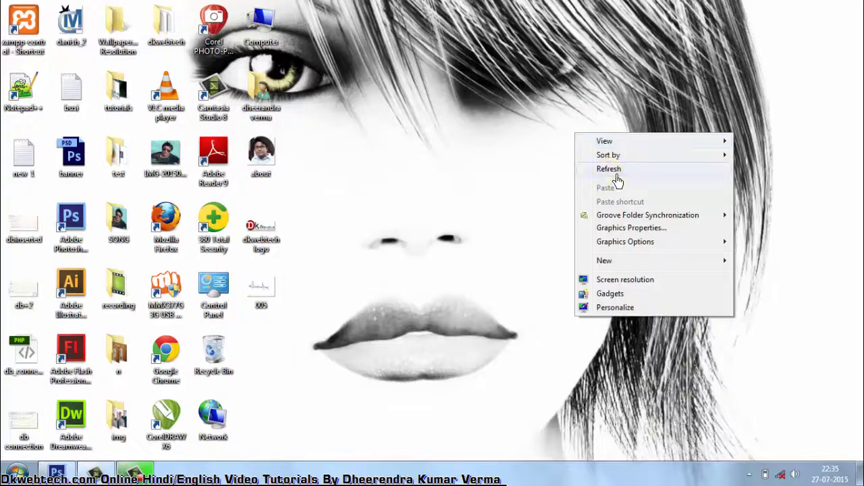
{"action": "right_click", "coordinate": [608, 170]}
{"action": "left_click", "coordinate": [637, 209]}
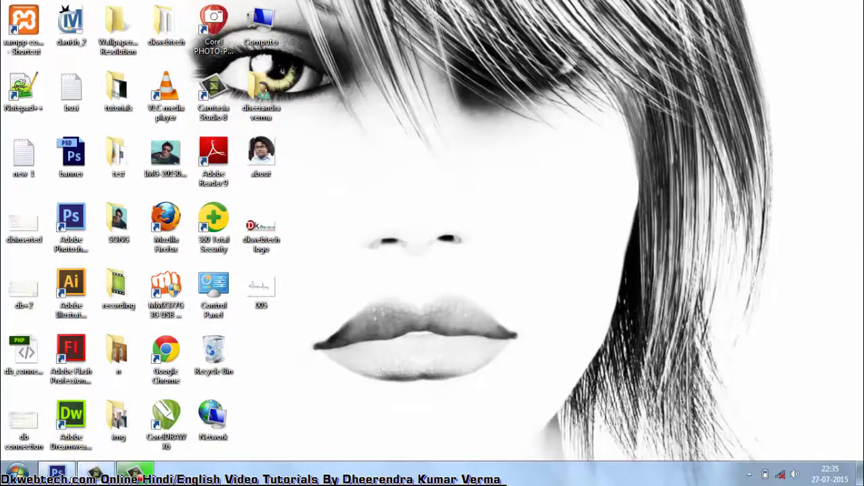
{"action": "left_click", "coordinate": [71, 471]}
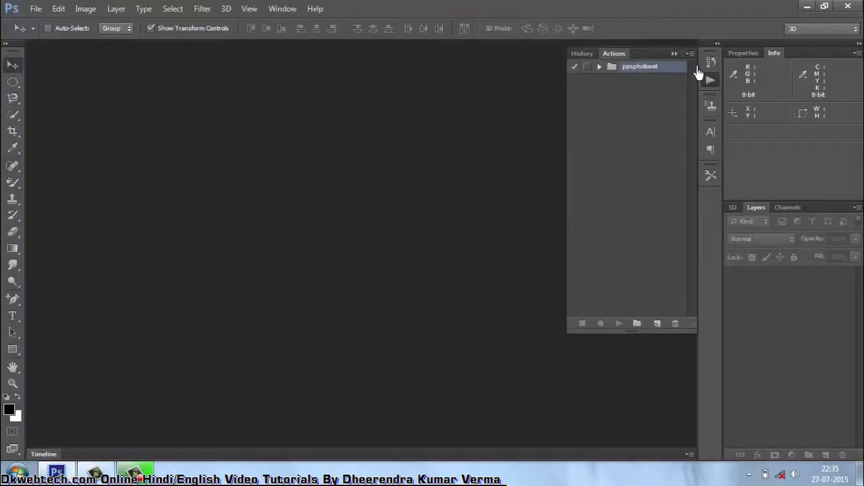
{"action": "left_click", "coordinate": [282, 9]}
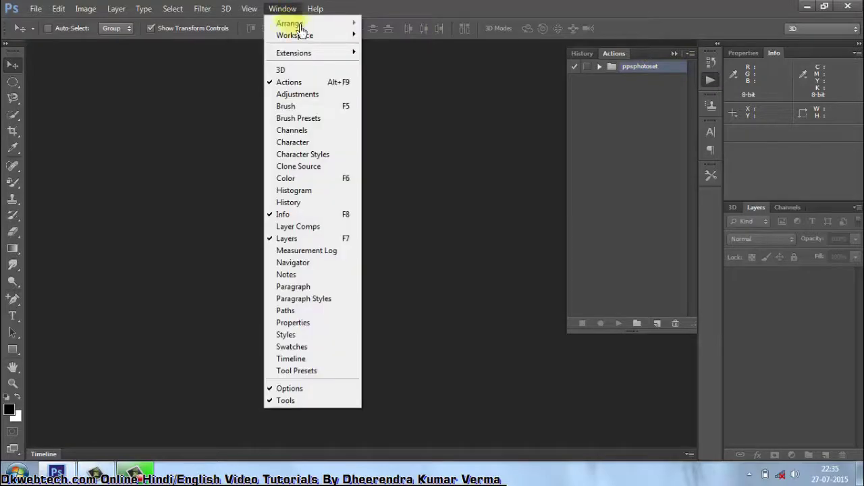
{"action": "left_click", "coordinate": [310, 83]}
{"action": "left_click", "coordinate": [288, 9]}
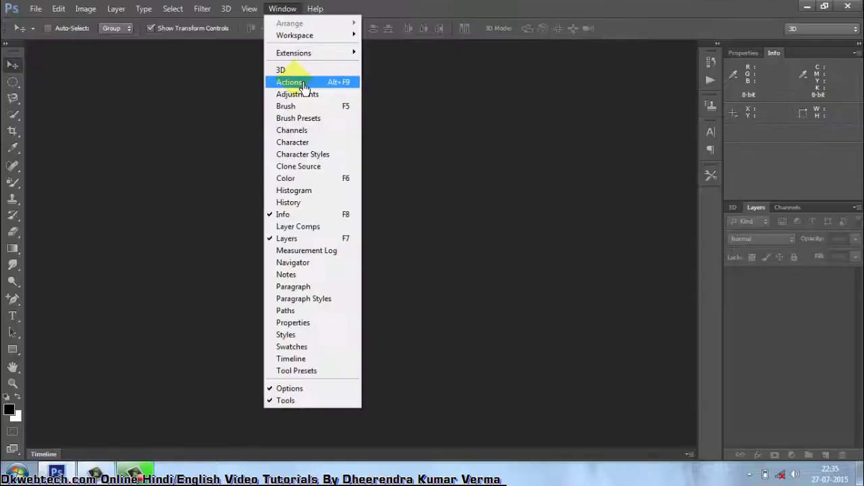
{"action": "left_click", "coordinate": [304, 84]}
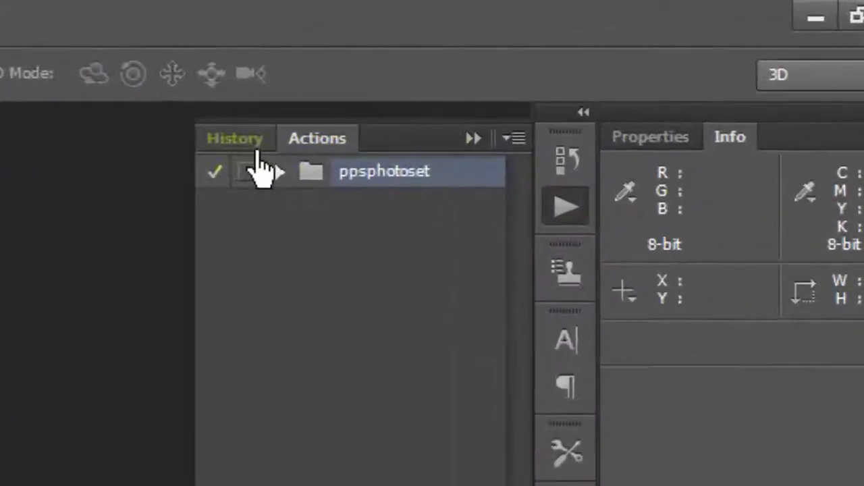
{"action": "left_click", "coordinate": [256, 147]}
{"action": "left_click", "coordinate": [334, 147]}
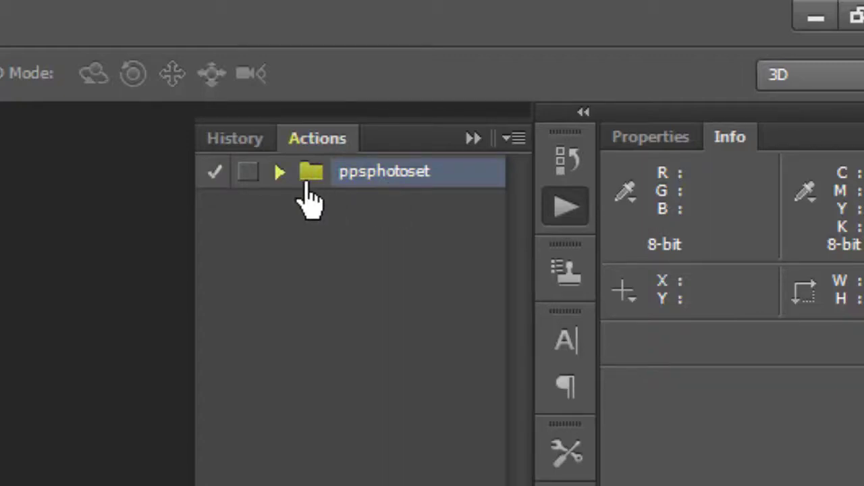
Expand ppsphotoset and open the stylish hairstyle portrait in its own floating window.
{"action": "left_click", "coordinate": [280, 172]}
{"action": "double_click", "coordinate": [297, 123]}
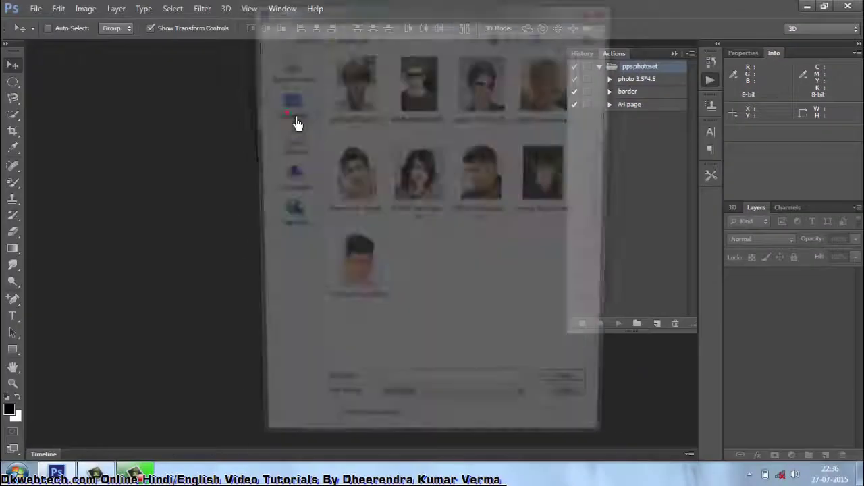
{"action": "left_click", "coordinate": [419, 174]}
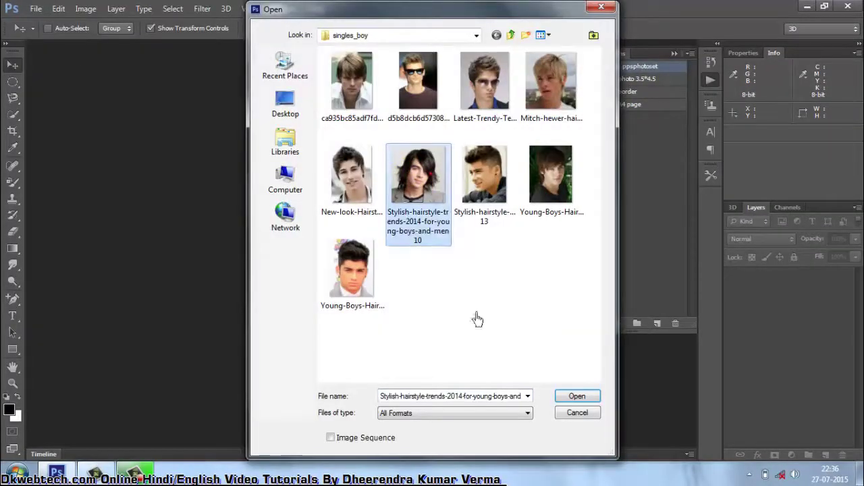
{"action": "left_click", "coordinate": [575, 397]}
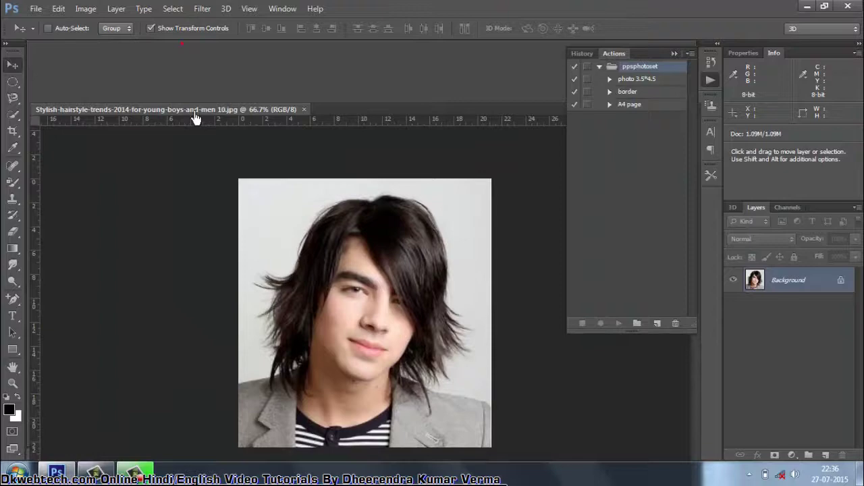
{"action": "left_click_drag", "start_coordinate": [195, 118], "coordinate": [324, 131]}
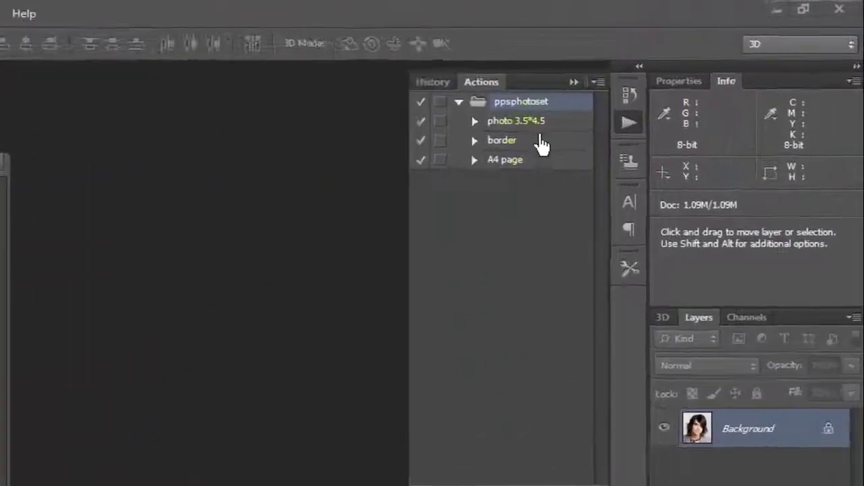
Play the photo 3.5*4.5 action, placing the portrait into the new Untitled-1 document.
{"action": "left_click", "coordinate": [649, 82]}
{"action": "left_click", "coordinate": [435, 169]}
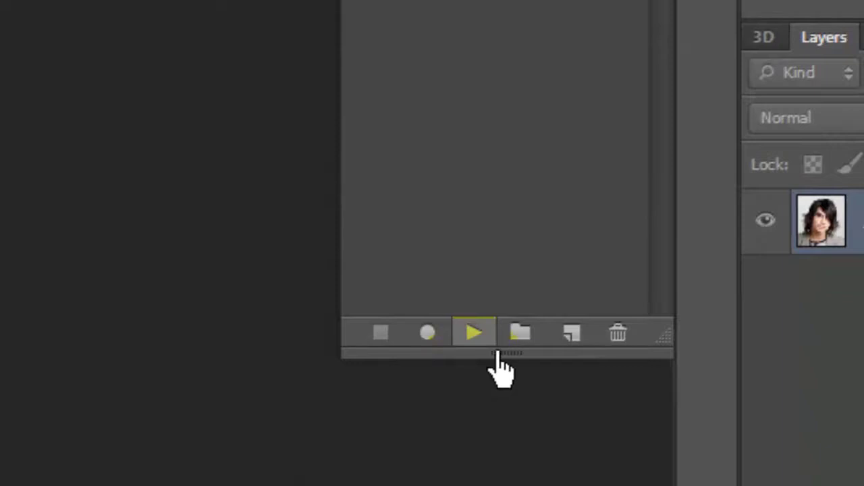
{"action": "left_click", "coordinate": [490, 341]}
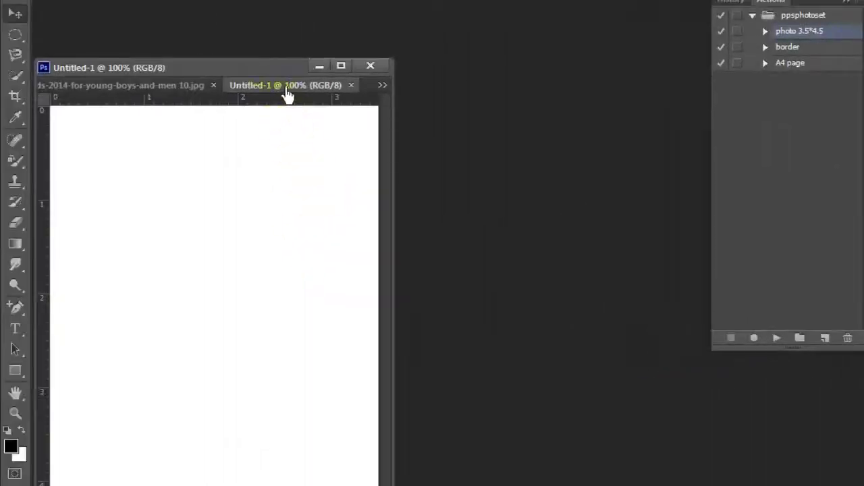
{"action": "left_click_drag", "start_coordinate": [287, 94], "coordinate": [303, 149]}
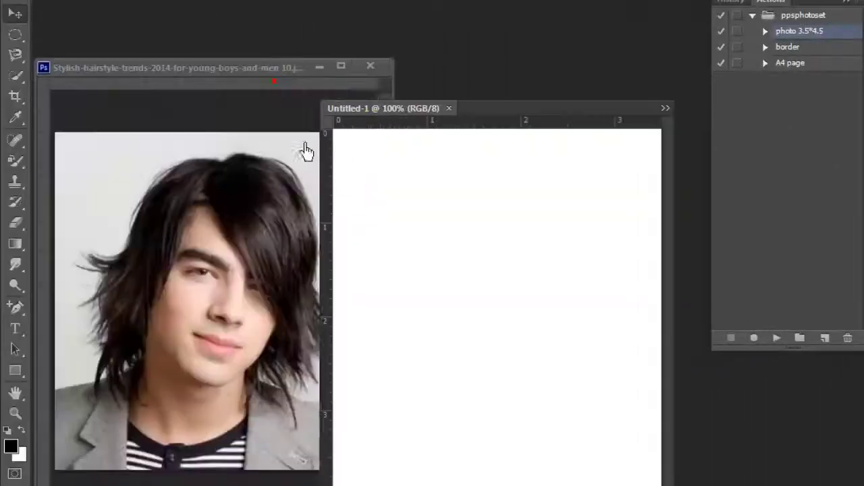
{"action": "mouse_move", "coordinate": [148, 190]}
{"action": "left_mouse_down"}
{"action": "mouse_move", "coordinate": [505, 206]}
{"action": "mouse_move", "coordinate": [514, 232]}
{"action": "mouse_move", "coordinate": [456, 245]}
{"action": "left_mouse_up"}
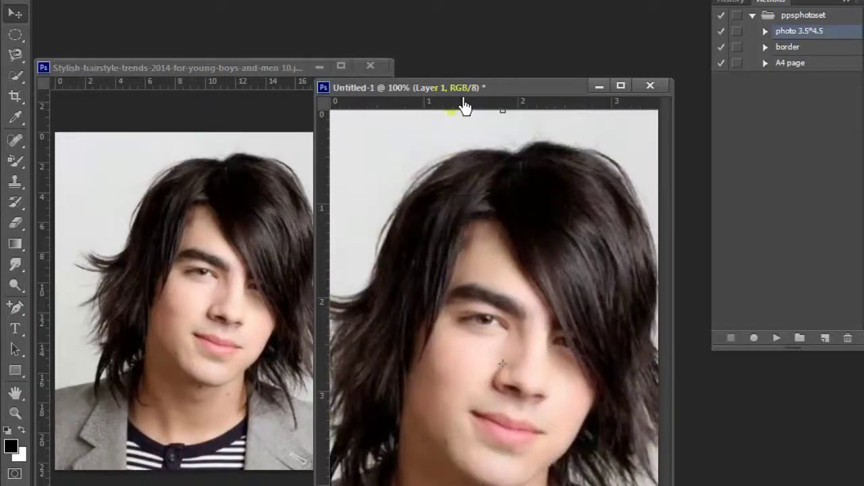
{"action": "left_click_drag", "start_coordinate": [459, 87], "coordinate": [385, 26]}
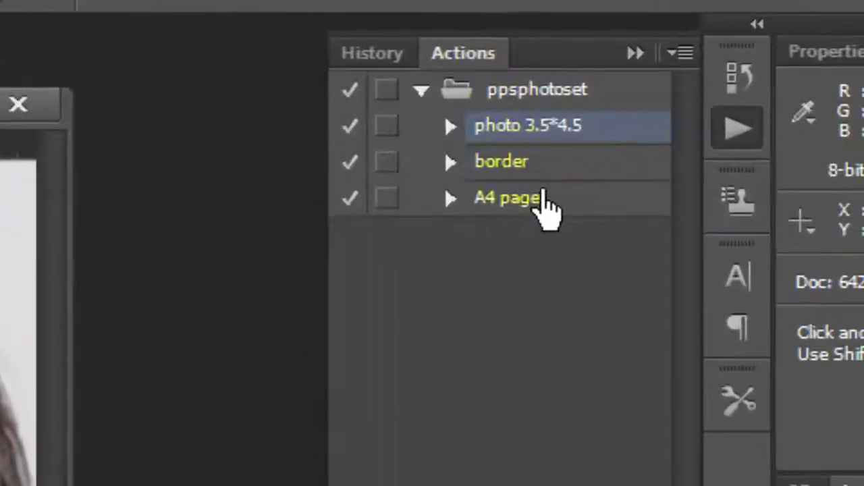
Play the border action, then the A4 page action to tile a 4×8 grid on Untitled-2.
{"action": "left_click", "coordinate": [721, 73]}
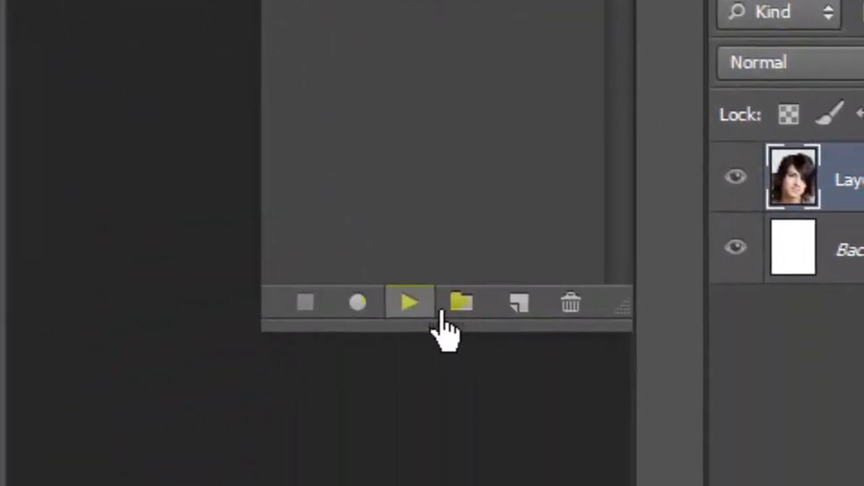
{"action": "left_click", "coordinate": [412, 301]}
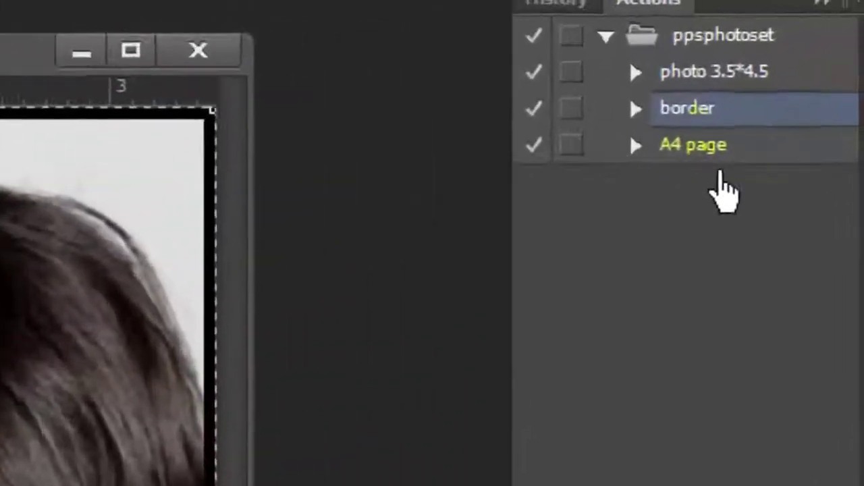
{"action": "left_click", "coordinate": [791, 65]}
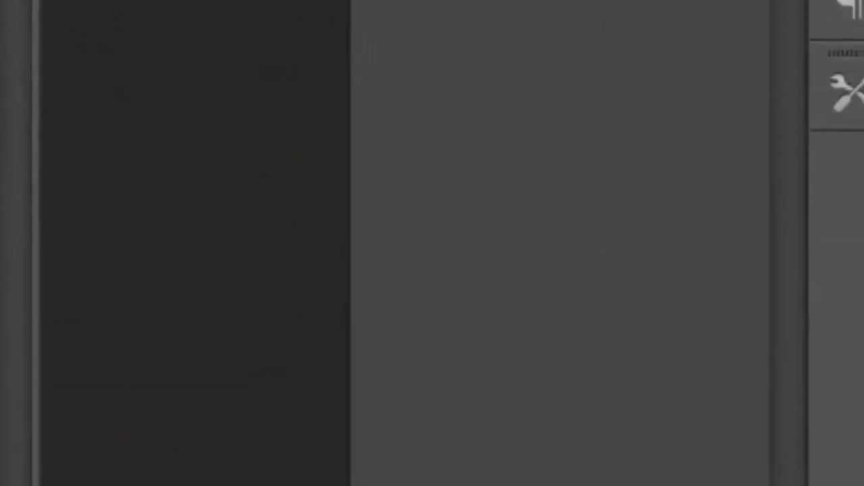
{"action": "left_click", "coordinate": [754, 323]}
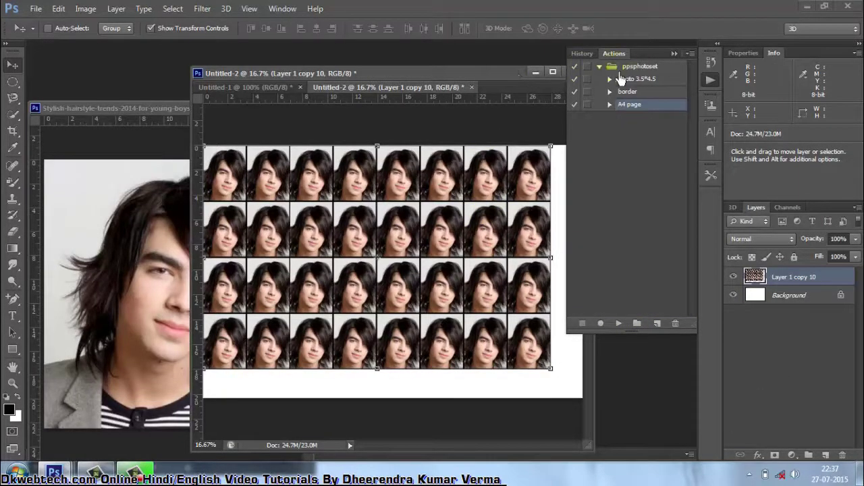
Close Untitled-2, Untitled-1 and the hairstyle portrait without saving changes.
{"action": "left_click", "coordinate": [598, 66]}
{"action": "left_click_drag", "start_coordinate": [444, 97], "coordinate": [216, 120]}
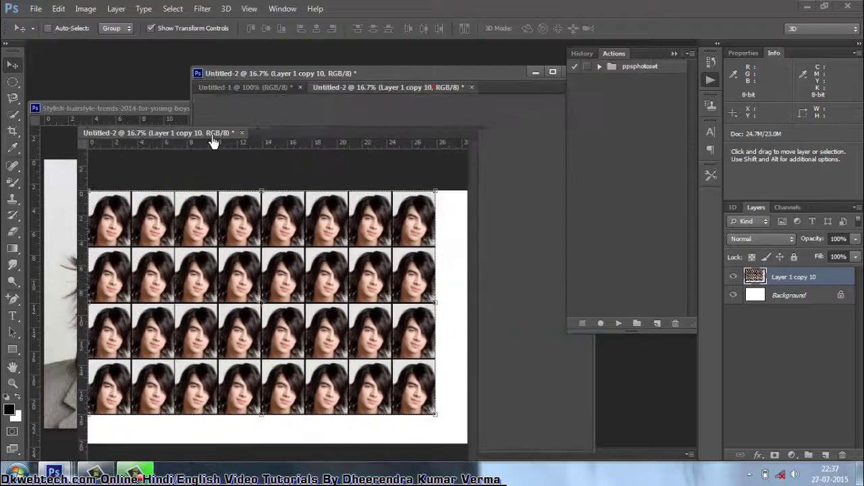
{"action": "left_click", "coordinate": [458, 115]}
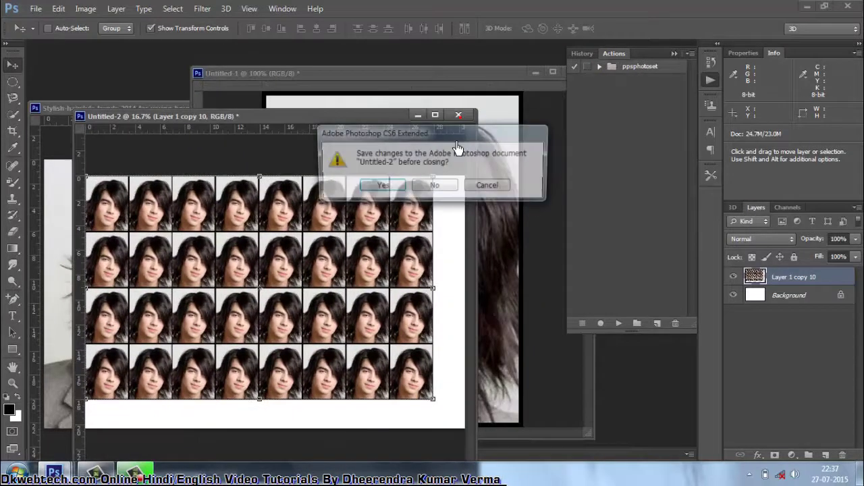
{"action": "left_click", "coordinate": [444, 187]}
{"action": "left_click_drag", "start_coordinate": [476, 82], "coordinate": [396, 96]}
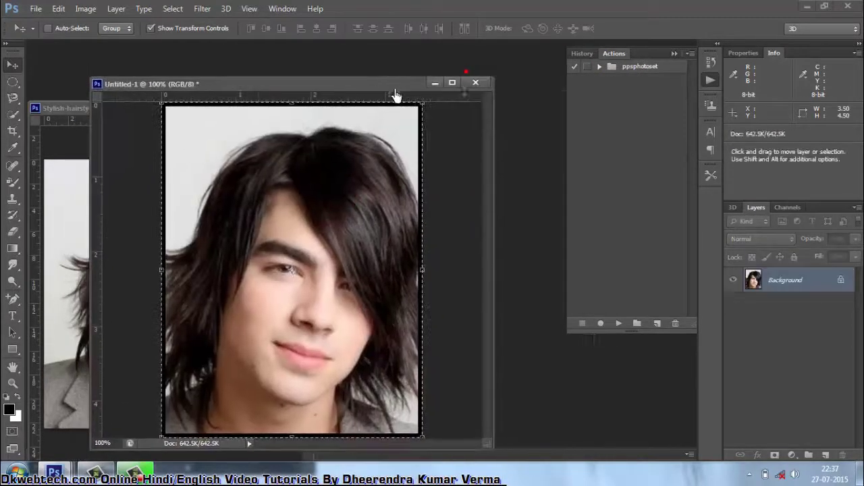
{"action": "left_click", "coordinate": [481, 83]}
{"action": "left_click", "coordinate": [439, 187]}
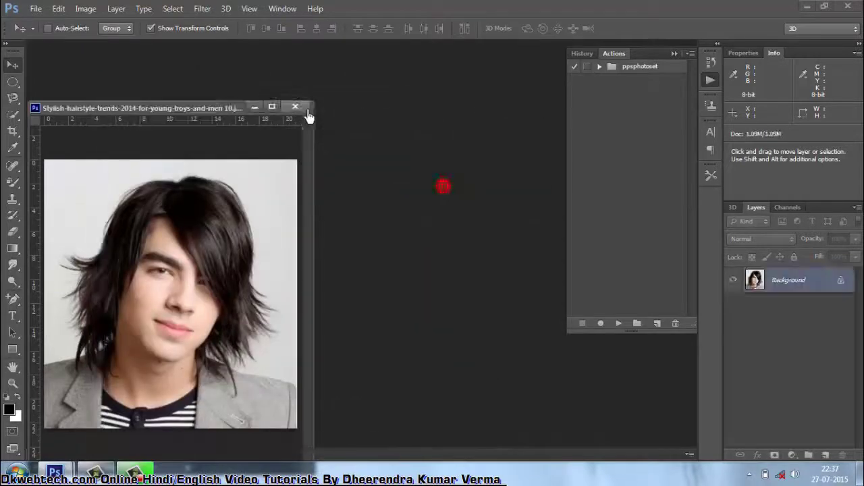
{"action": "left_click", "coordinate": [298, 104]}
Cancel the Open dialog, then close and reopen the Actions panel via Window > Actions.
{"action": "double_click", "coordinate": [252, 159]}
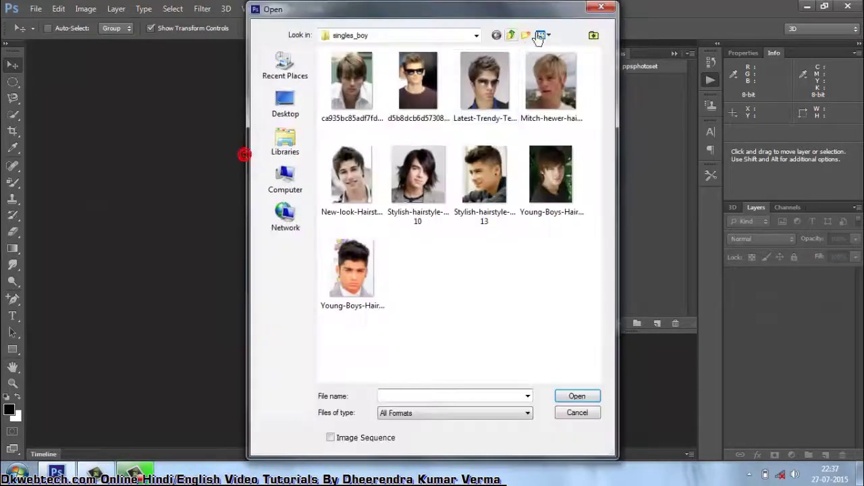
{"action": "left_click", "coordinate": [615, 14]}
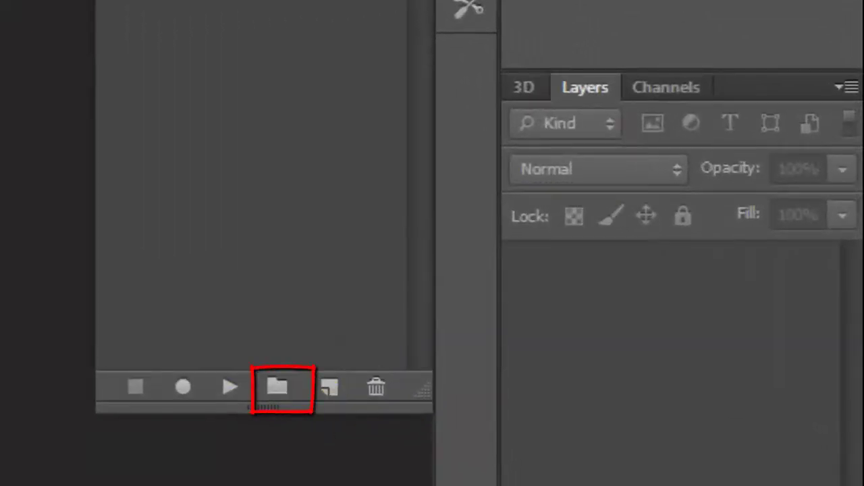
{"action": "left_click", "coordinate": [690, 54]}
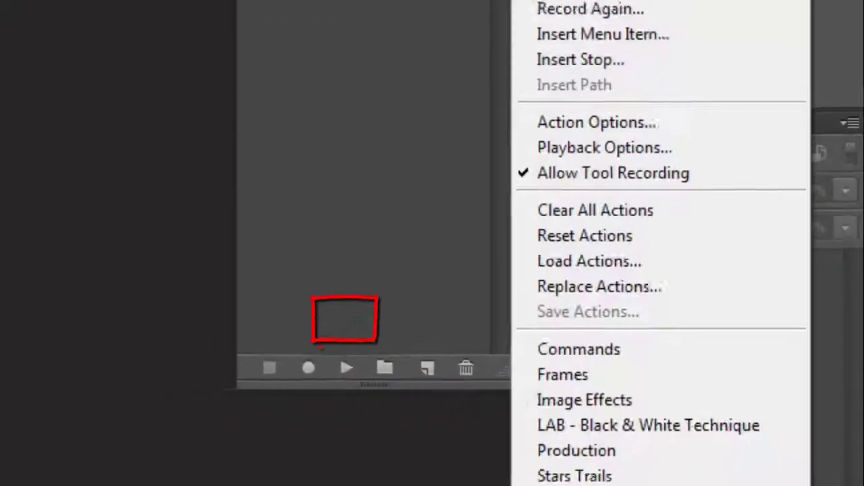
{"action": "left_click", "coordinate": [712, 424]}
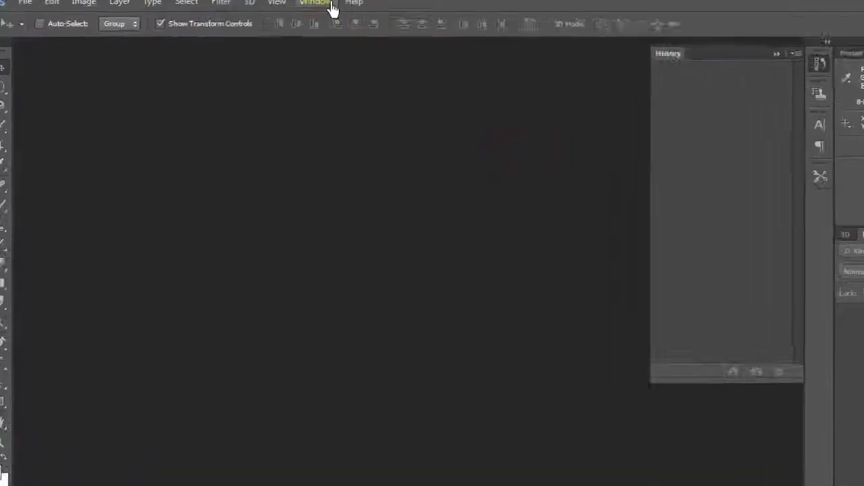
{"action": "left_click", "coordinate": [282, 8]}
{"action": "left_click", "coordinate": [304, 87]}
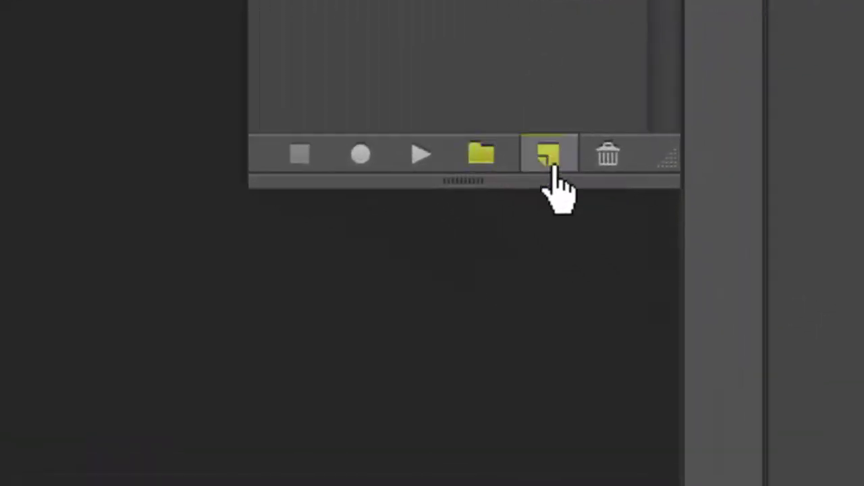
Create a new action set named ppsphoto1 and select it.
{"action": "left_click", "coordinate": [520, 165]}
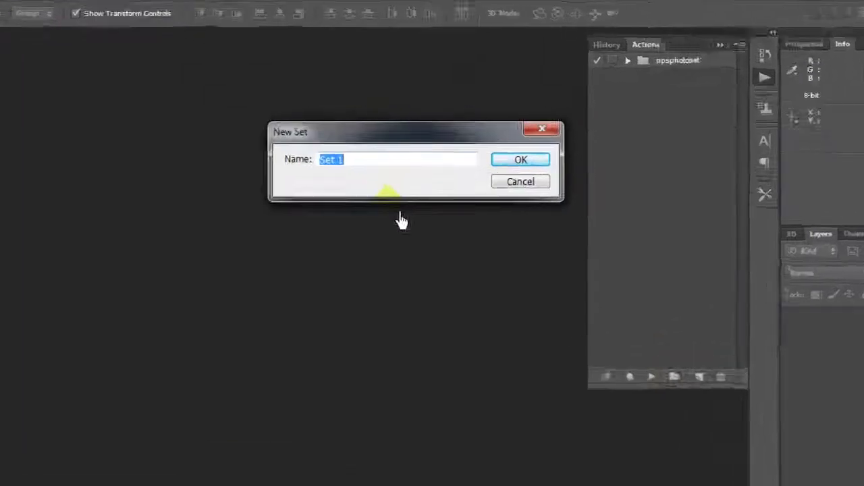
{"action": "type", "text": "ppsphoto"}
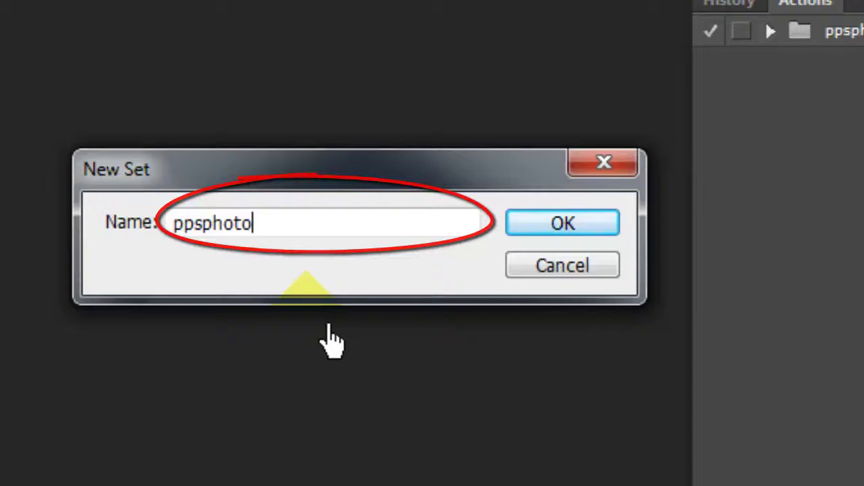
{"action": "type", "text": "1"}
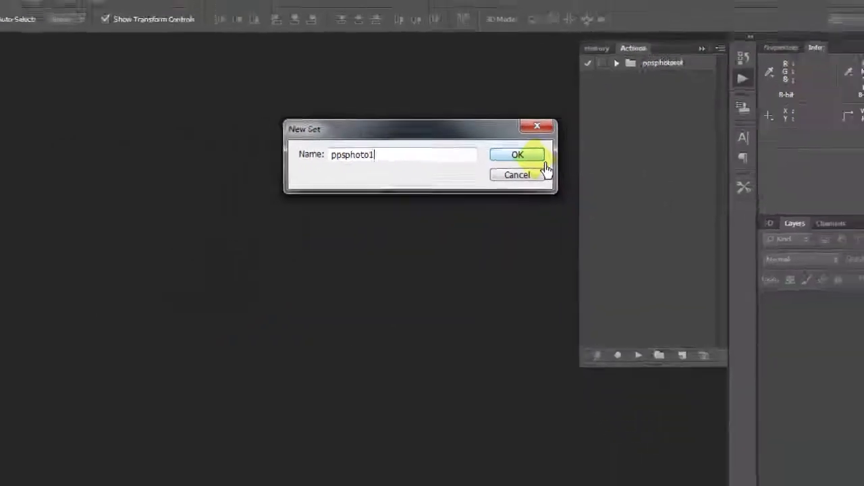
{"action": "left_click", "coordinate": [542, 192]}
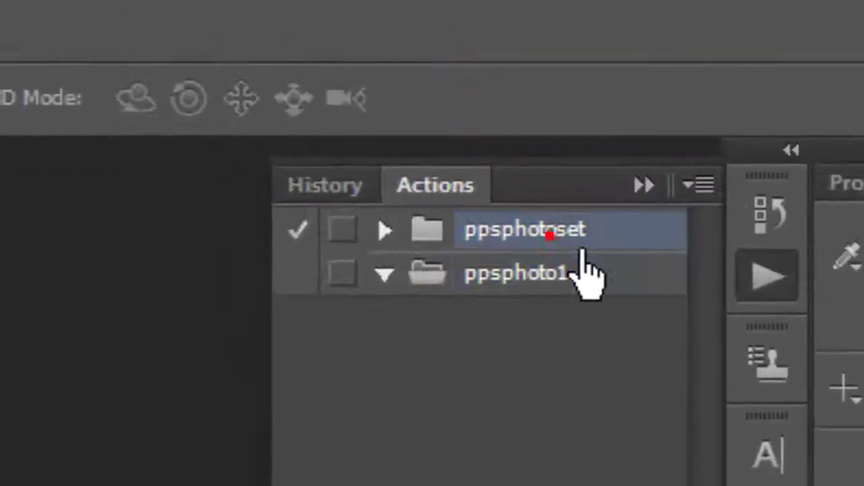
{"action": "left_click", "coordinate": [583, 274]}
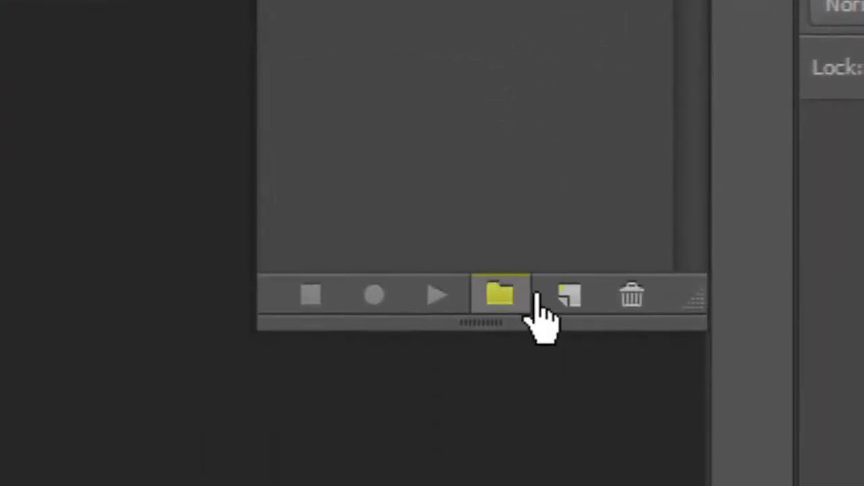
Name a new action photo 3.5*4.5 in the ppsphoto1 set, ready to record.
{"action": "left_click", "coordinate": [520, 297]}
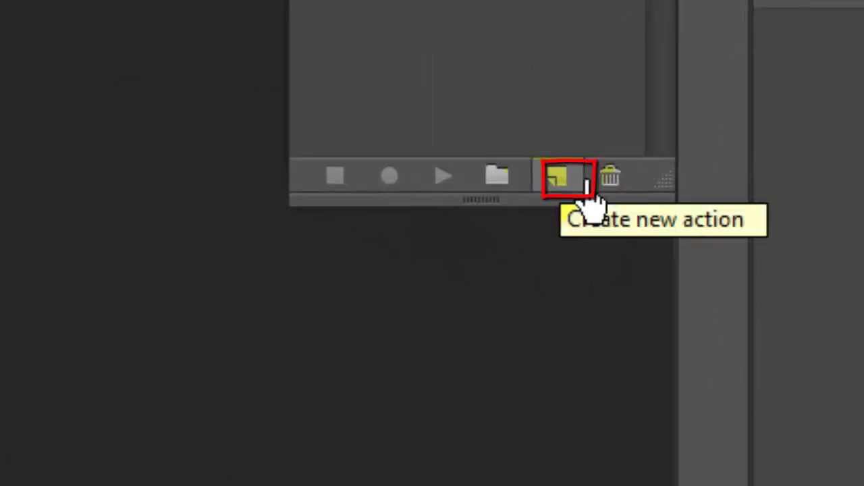
{"action": "left_click", "coordinate": [586, 181]}
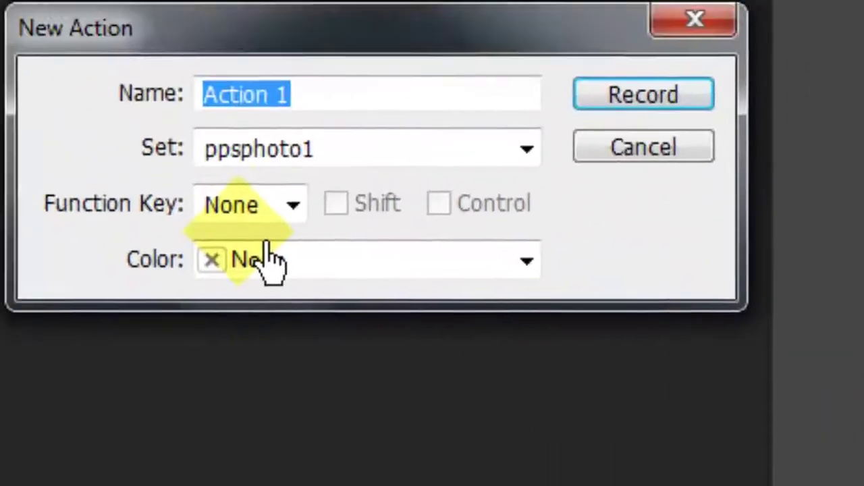
{"action": "type", "text": "photo 3.5*4.5"}
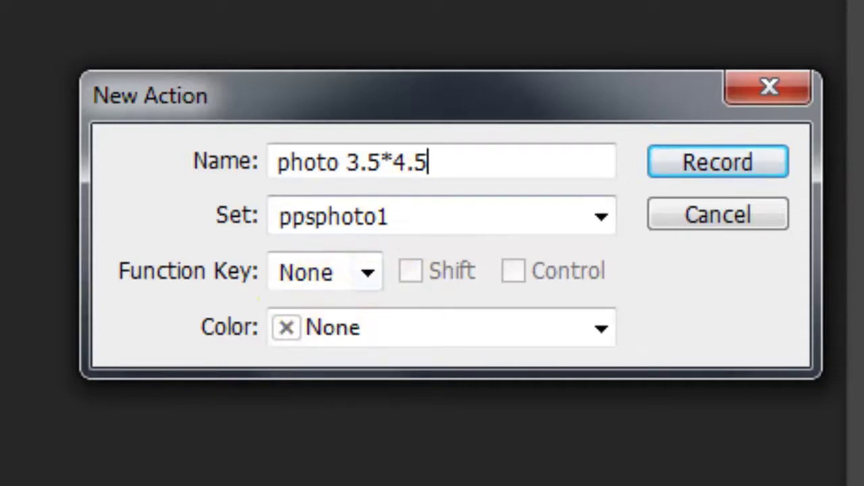
{"action": "left_click", "coordinate": [777, 175]}
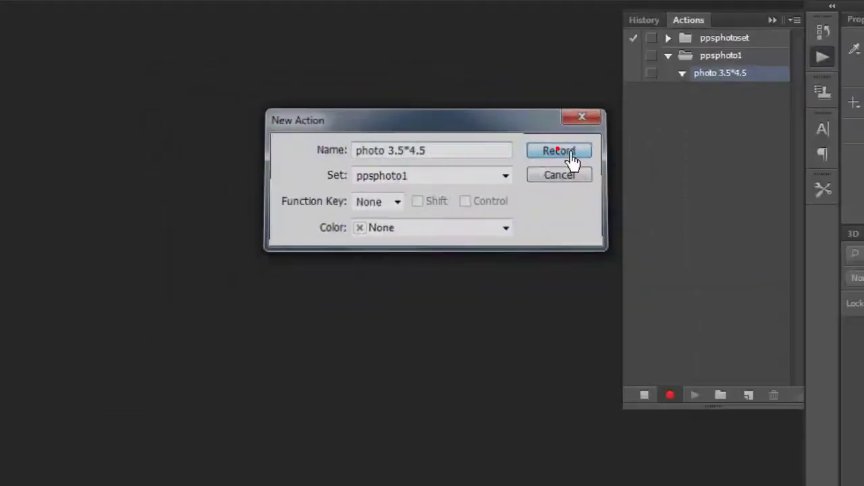
Start recording and create a new 3.5 × 4.5 cm document at 300 pixels/inch.
{"action": "left_click", "coordinate": [750, 174]}
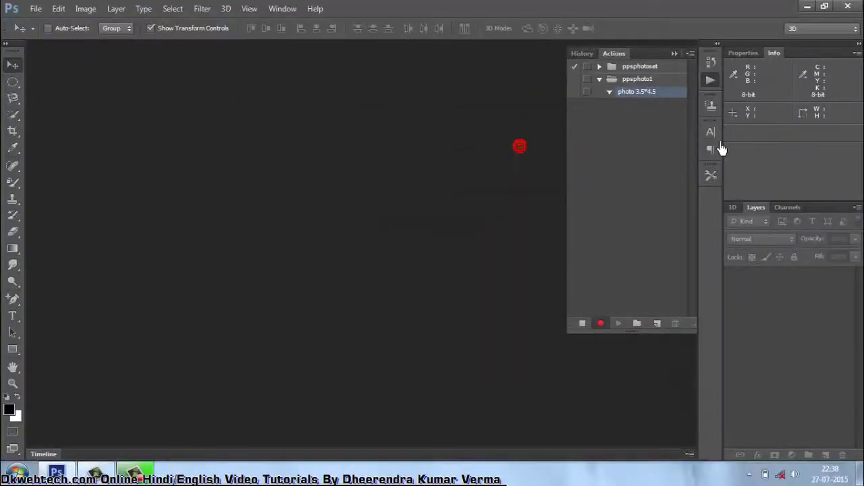
{"action": "left_click", "coordinate": [36, 8]}
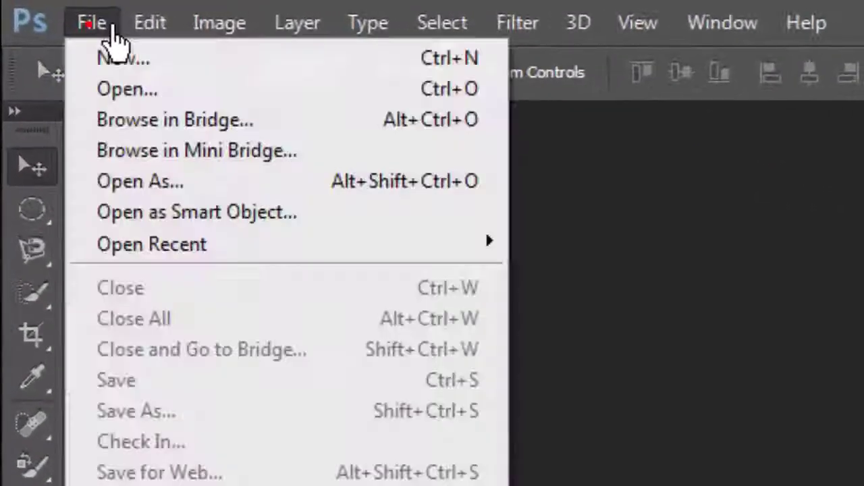
{"action": "left_click", "coordinate": [124, 59]}
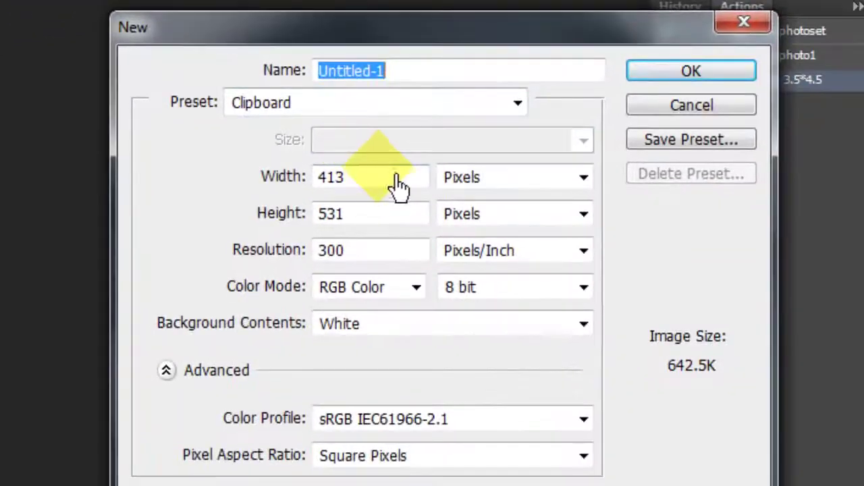
{"action": "left_click_drag", "start_coordinate": [388, 177], "coordinate": [324, 182]}
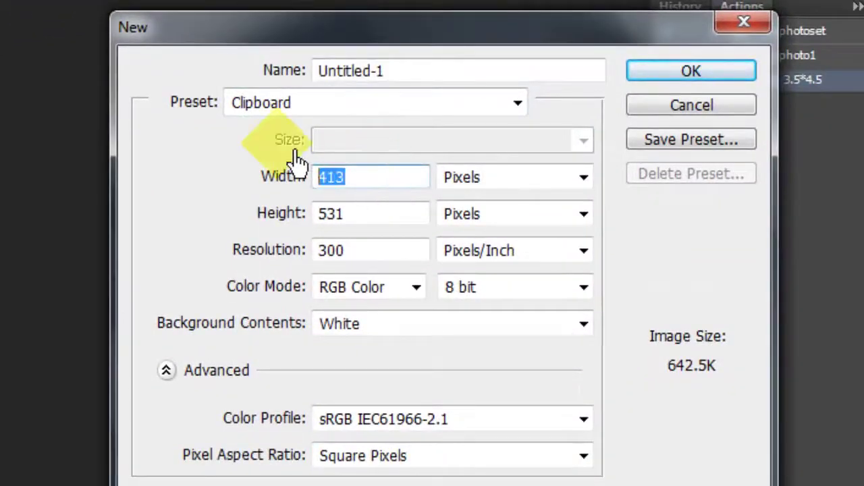
{"action": "type", "text": "3.5"}
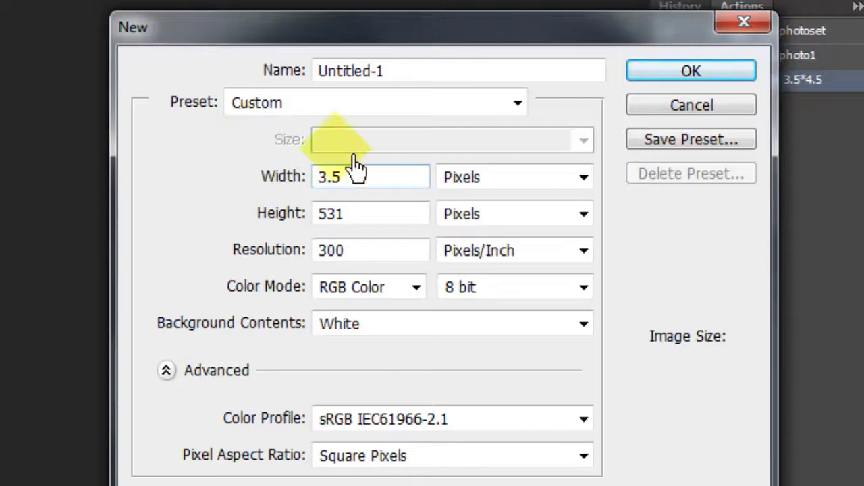
{"action": "left_click", "coordinate": [474, 179]}
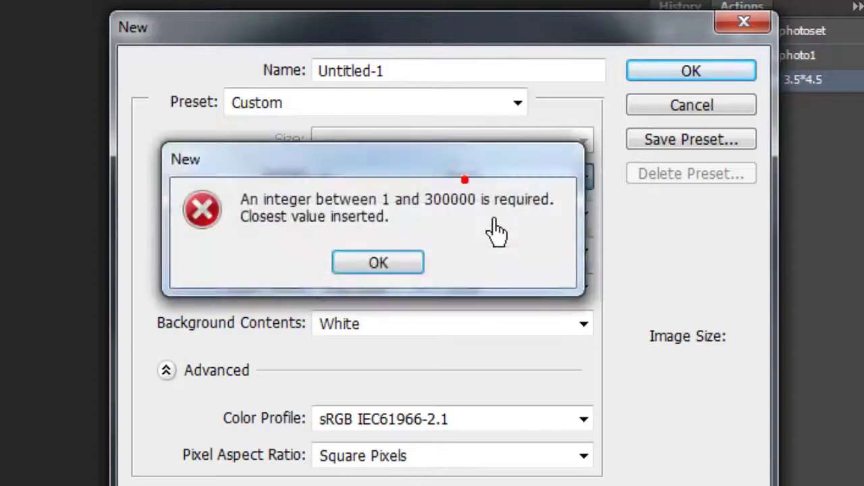
{"action": "key", "text": "Return"}
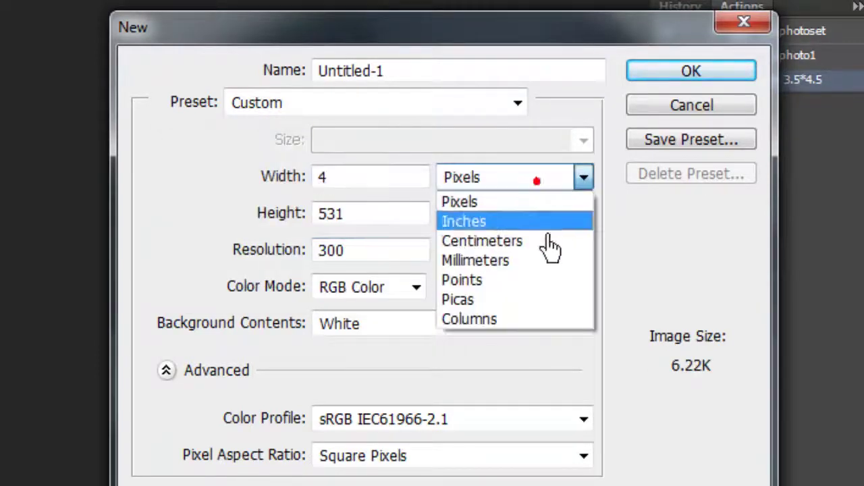
{"action": "left_click", "coordinate": [529, 247]}
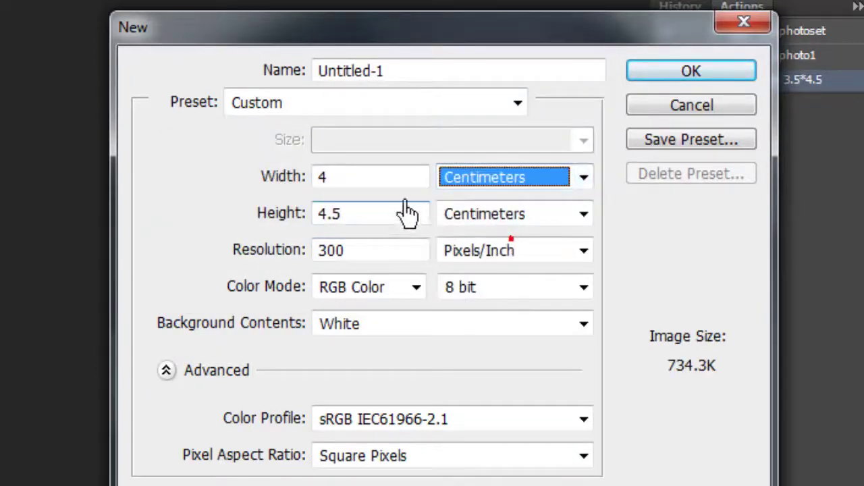
{"action": "left_click", "coordinate": [284, 177]}
{"action": "type", "text": "3."}
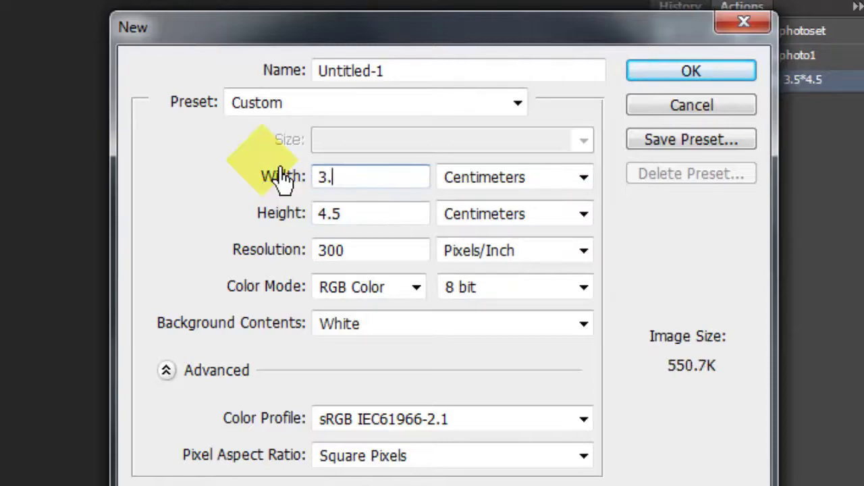
{"action": "type", "text": "5"}
{"action": "left_click", "coordinate": [371, 216]}
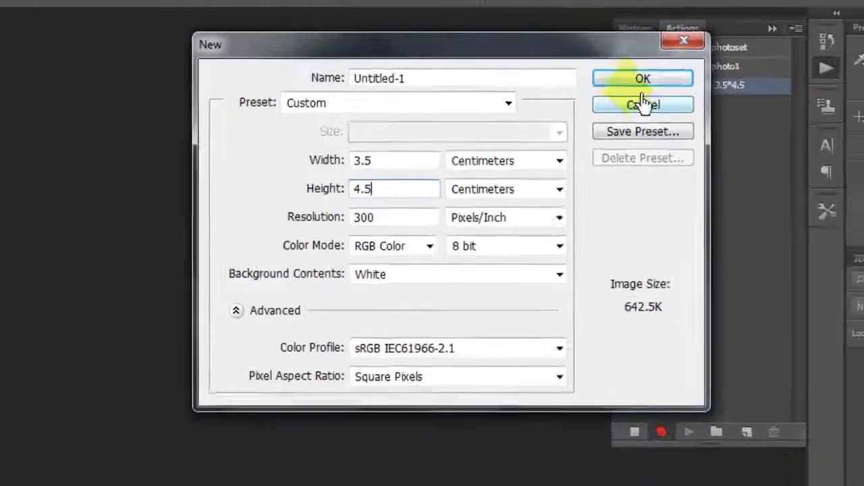
{"action": "left_click", "coordinate": [641, 79]}
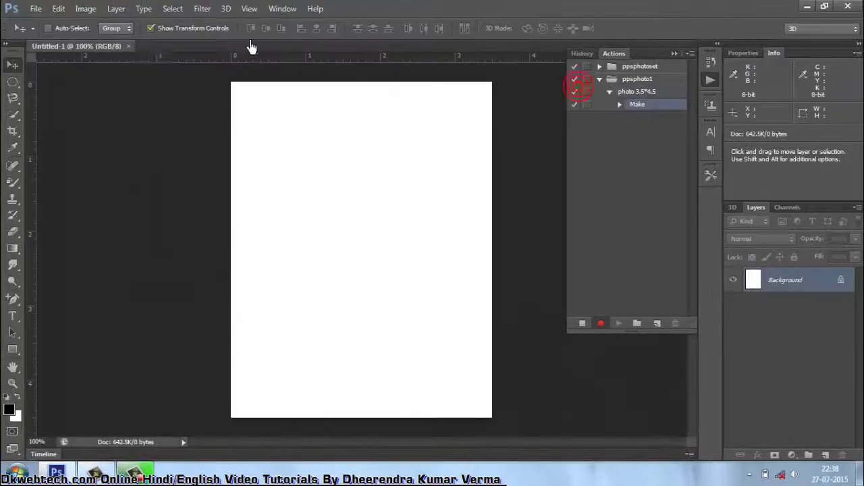
Float the blank document and stop recording the photo 3.5*4.5 action.
{"action": "left_click_drag", "start_coordinate": [117, 51], "coordinate": [141, 64]}
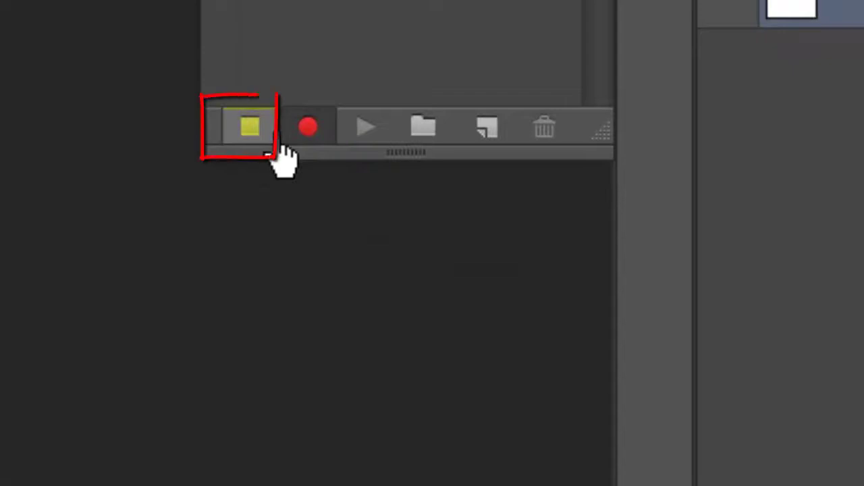
{"action": "left_click", "coordinate": [270, 141]}
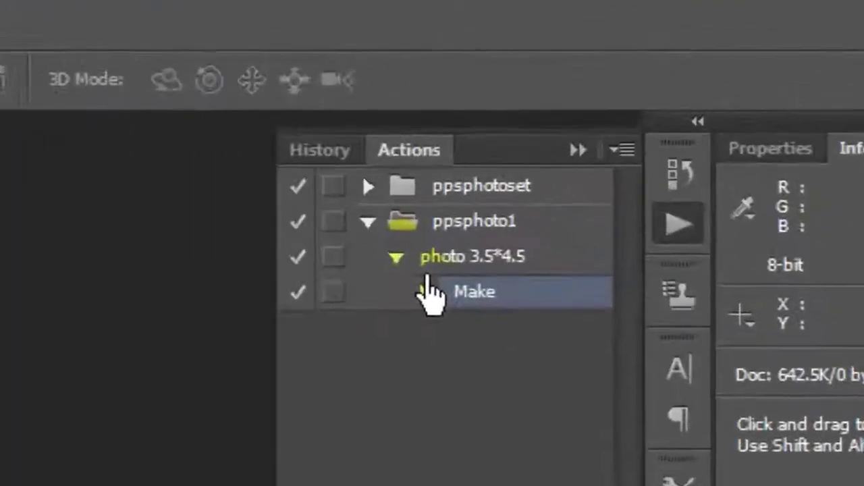
{"action": "left_click", "coordinate": [611, 93]}
{"action": "left_click", "coordinate": [467, 306]}
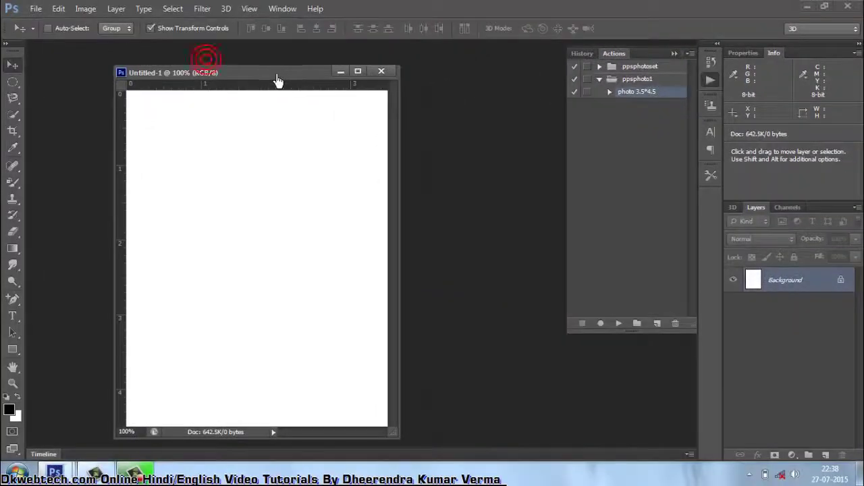
Move the blank document window right and bring up the Open dialog on singles_boy.
{"action": "left_click_drag", "start_coordinate": [276, 76], "coordinate": [306, 77]}
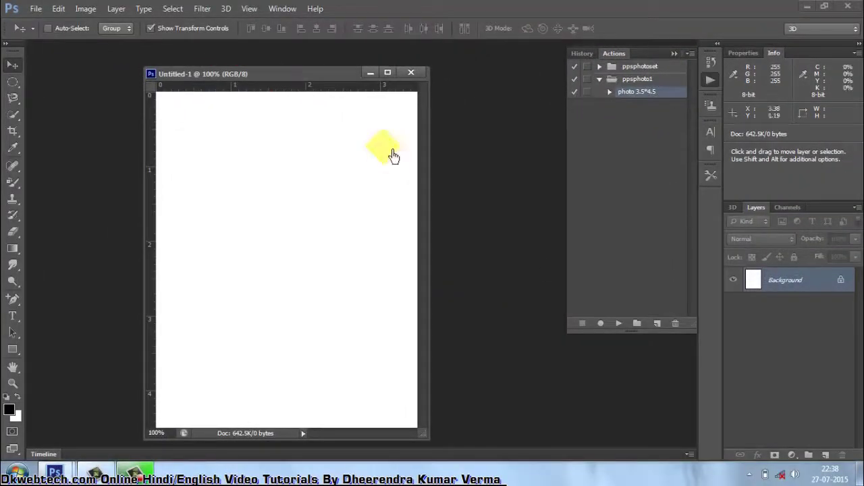
{"action": "left_click_drag", "start_coordinate": [310, 74], "coordinate": [368, 73]}
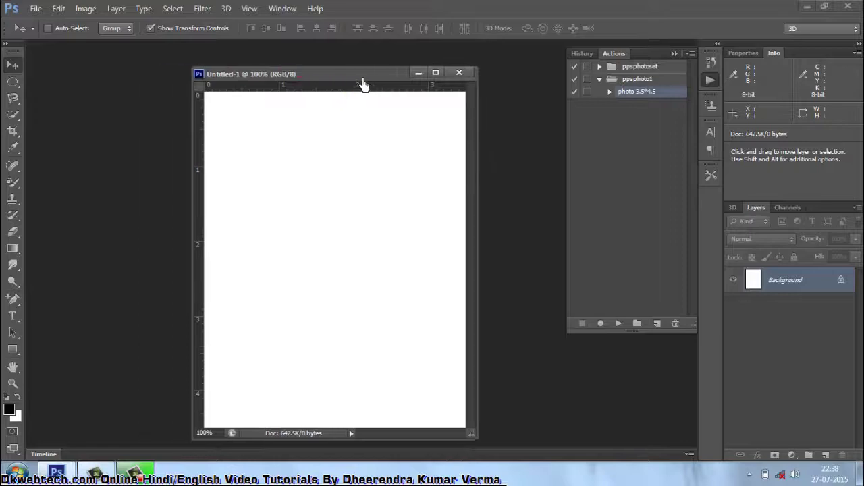
{"action": "double_click", "coordinate": [181, 142]}
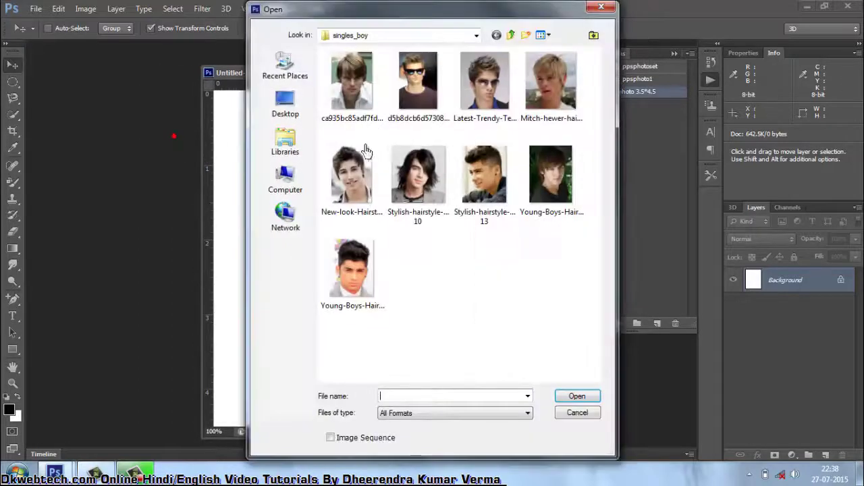
Open Stylish-hairstyle-10, drag it into Untitled-1, and scale it to 86.8% to fill the frame.
{"action": "left_click", "coordinate": [429, 194]}
{"action": "left_click", "coordinate": [571, 398]}
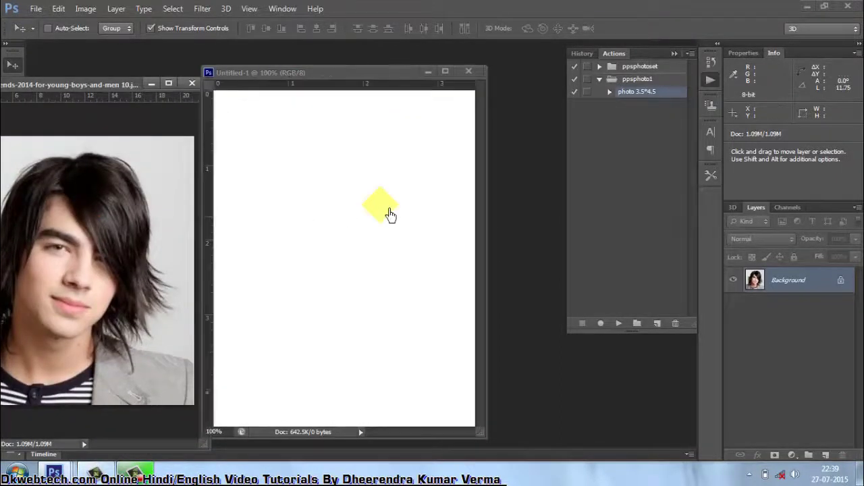
{"action": "mouse_move", "coordinate": [74, 225]}
{"action": "left_mouse_down"}
{"action": "mouse_move", "coordinate": [405, 225]}
{"action": "mouse_move", "coordinate": [353, 223]}
{"action": "mouse_move", "coordinate": [416, 240]}
{"action": "left_mouse_up"}
{"action": "left_click_drag", "start_coordinate": [382, 191], "coordinate": [415, 192]}
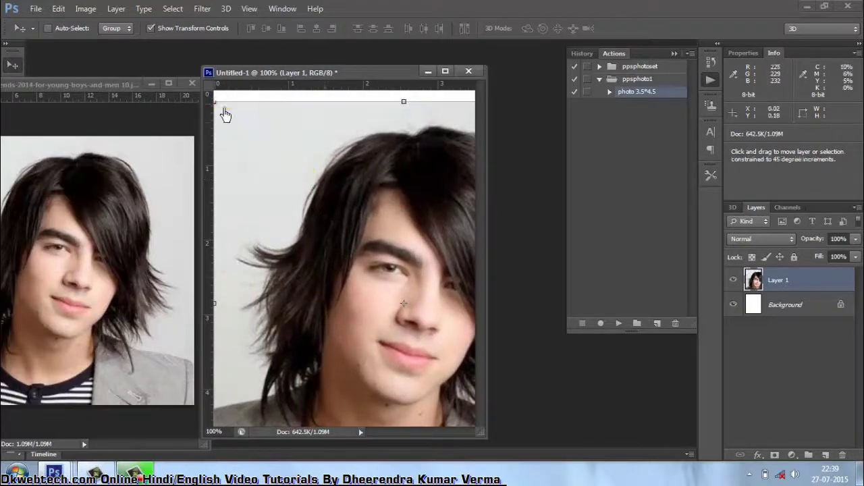
{"action": "left_click_drag", "start_coordinate": [225, 115], "coordinate": [270, 155]}
{"action": "left_click_drag", "start_coordinate": [386, 251], "coordinate": [312, 184]}
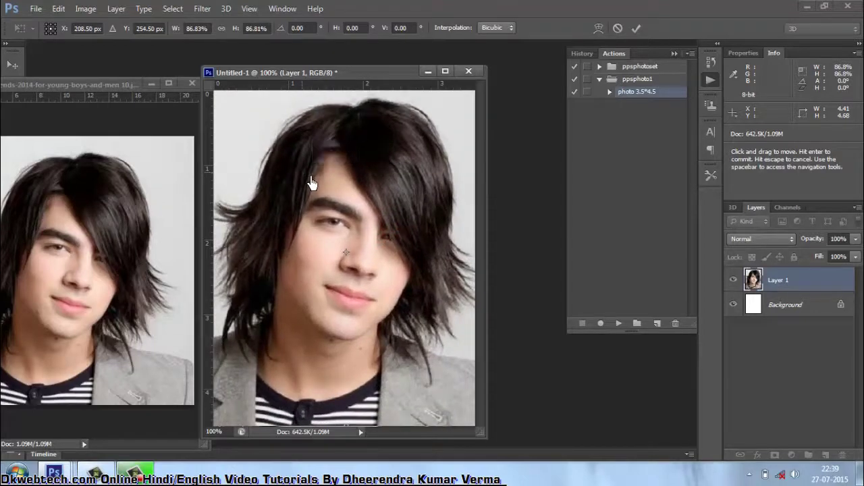
{"action": "key", "text": "Return"}
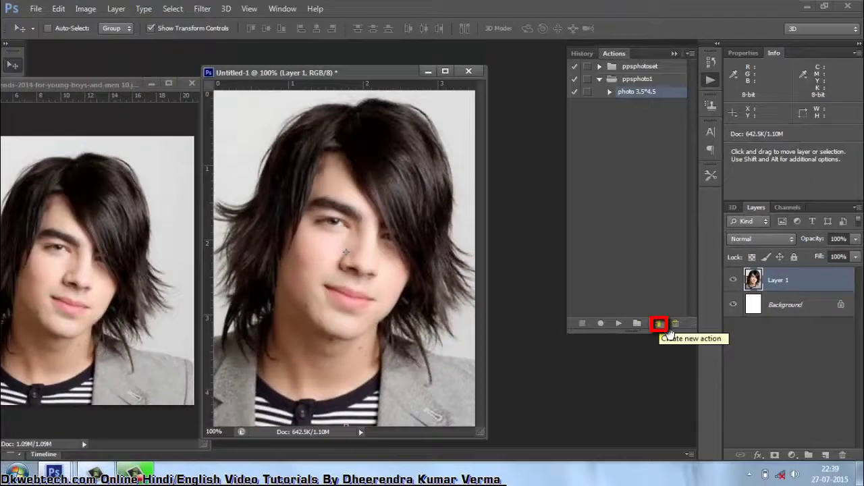
Create a new action named border and start recording it.
{"action": "left_click", "coordinate": [667, 329]}
{"action": "type", "text": "border"}
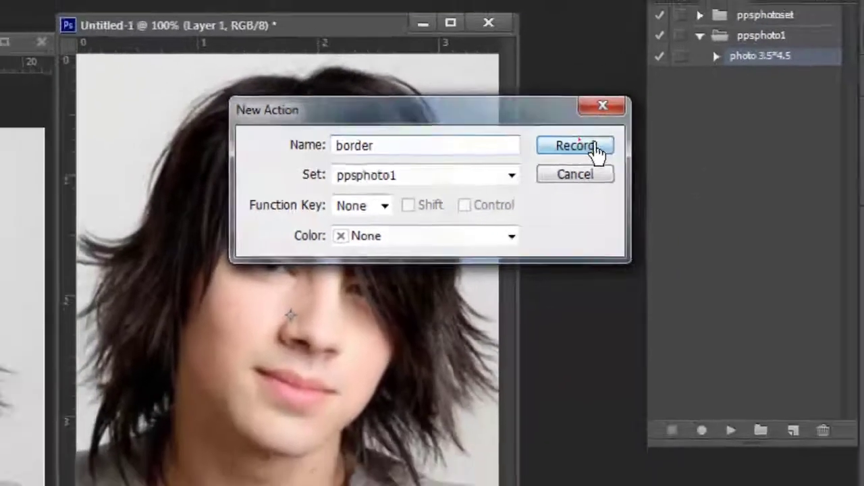
{"action": "left_click", "coordinate": [675, 145]}
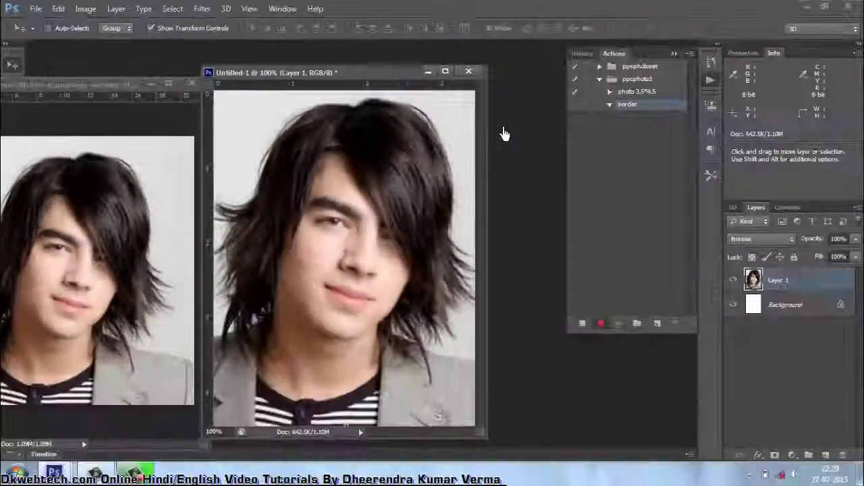
{"action": "left_click", "coordinate": [486, 122]}
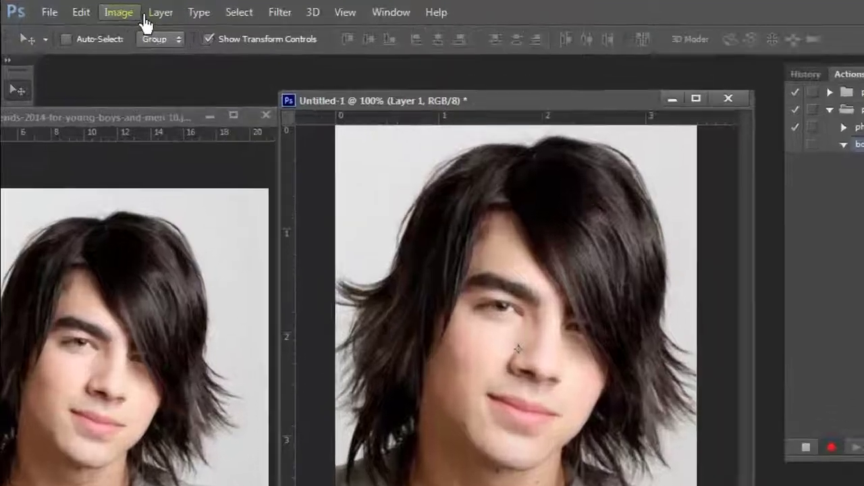
Flatten the image to a single background layer and select the entire canvas.
{"action": "left_click", "coordinate": [105, 10]}
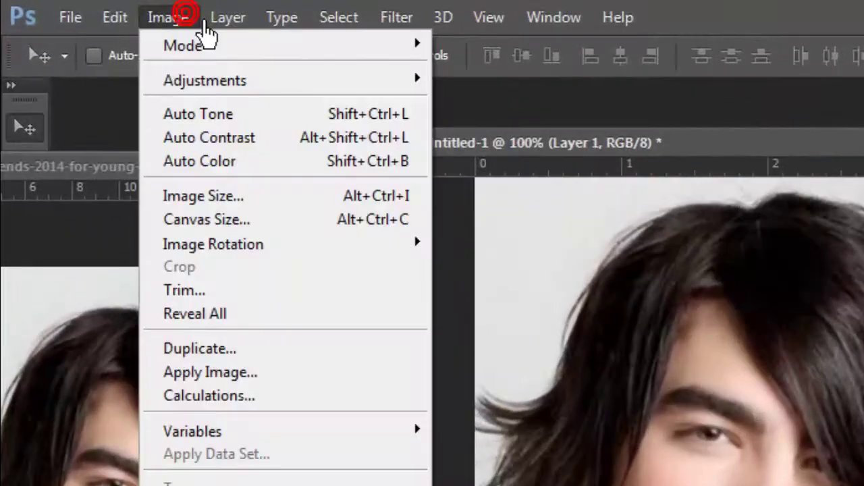
{"action": "mouse_move", "coordinate": [116, 8]}
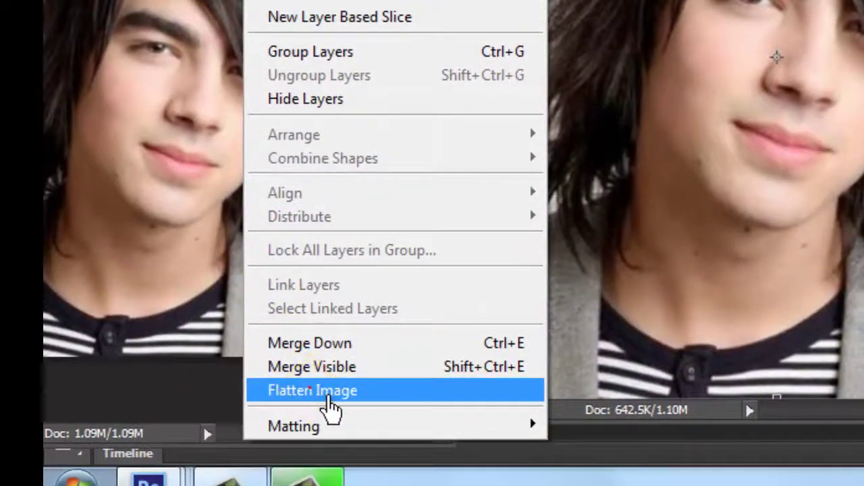
{"action": "left_click", "coordinate": [329, 399]}
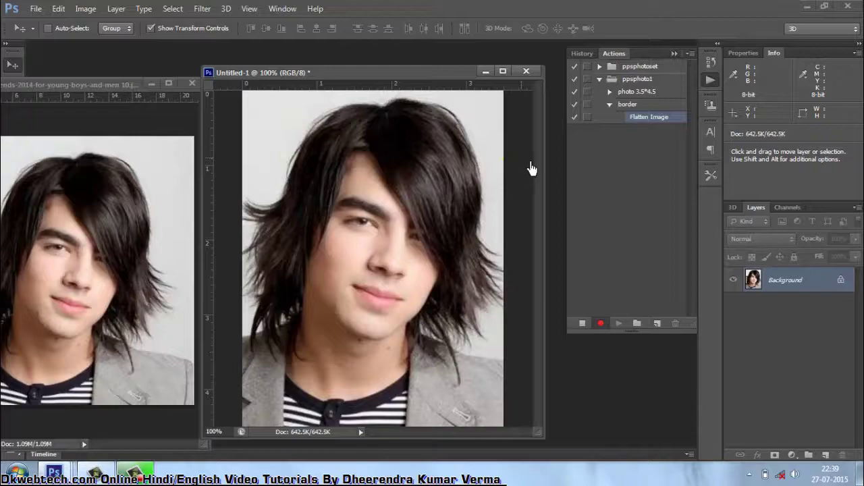
{"action": "key", "text": "ctrl+a"}
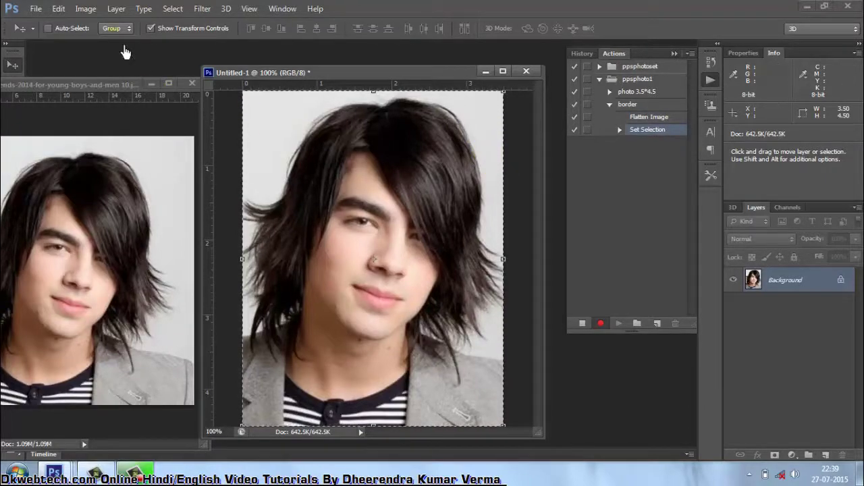
{"action": "left_click", "coordinate": [58, 8]}
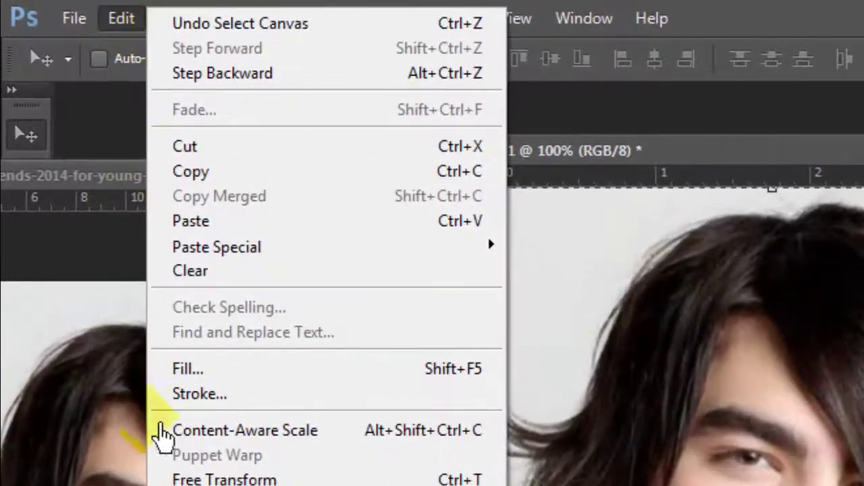
Stroke the portrait with an 8 px black border, then stop and collapse the border action.
{"action": "left_click", "coordinate": [200, 393]}
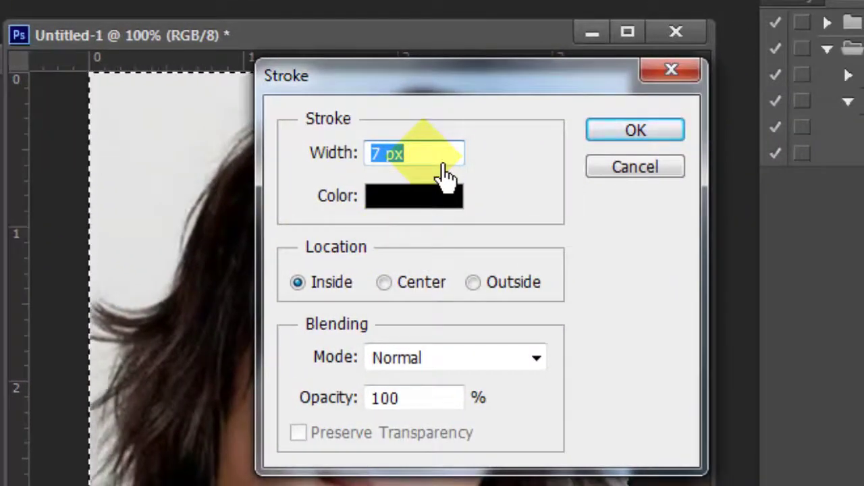
{"action": "left_click", "coordinate": [451, 201]}
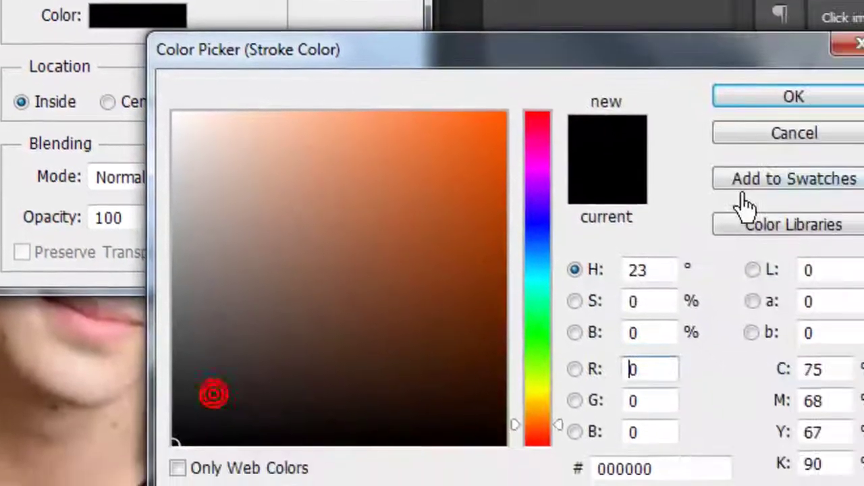
{"action": "left_click", "coordinate": [793, 97]}
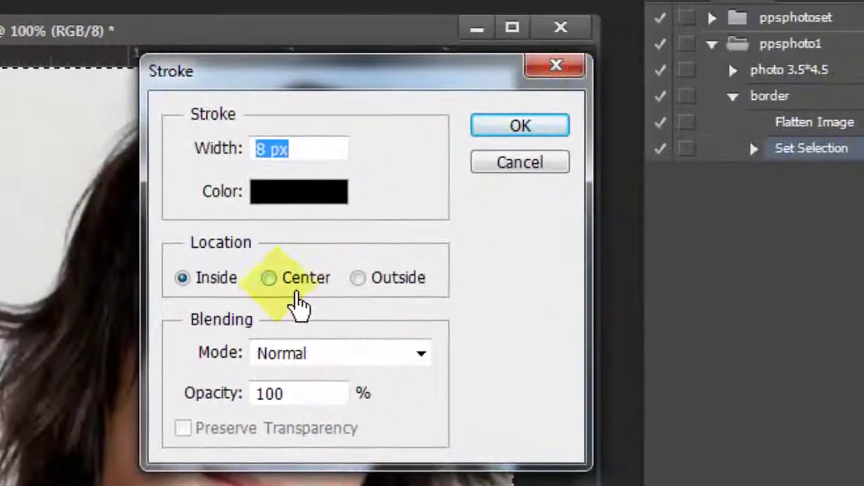
{"action": "left_click", "coordinate": [333, 297]}
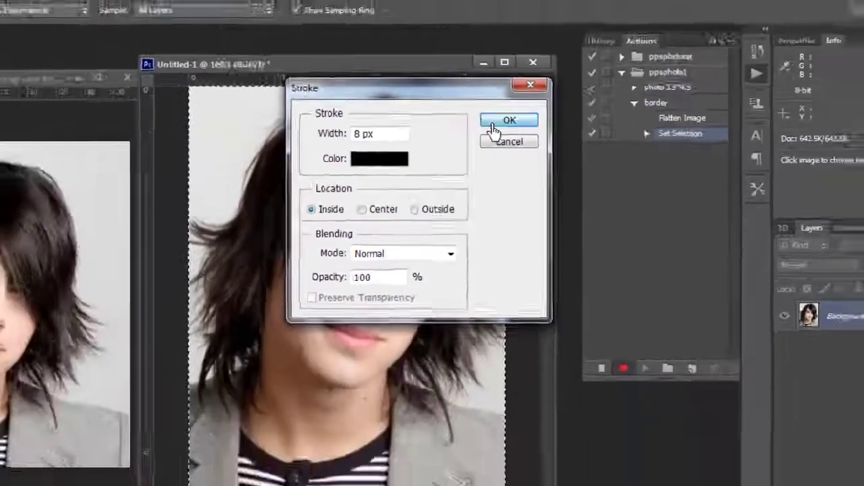
{"action": "left_click", "coordinate": [482, 119]}
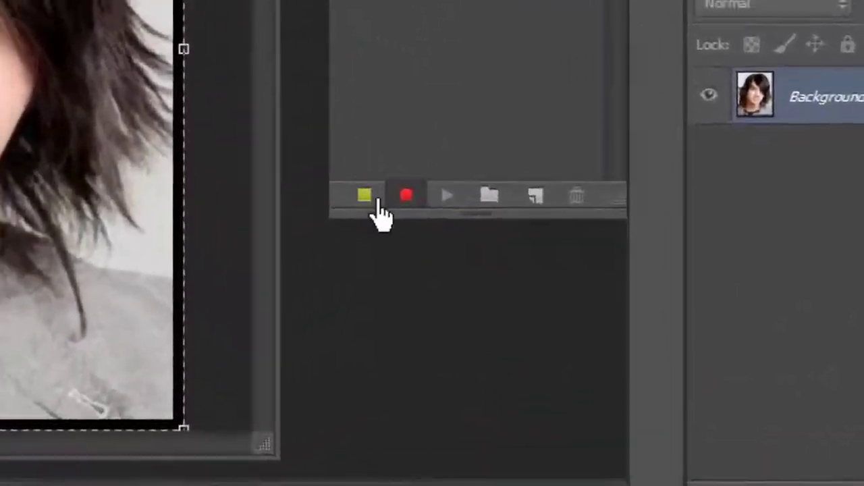
{"action": "left_click", "coordinate": [583, 323]}
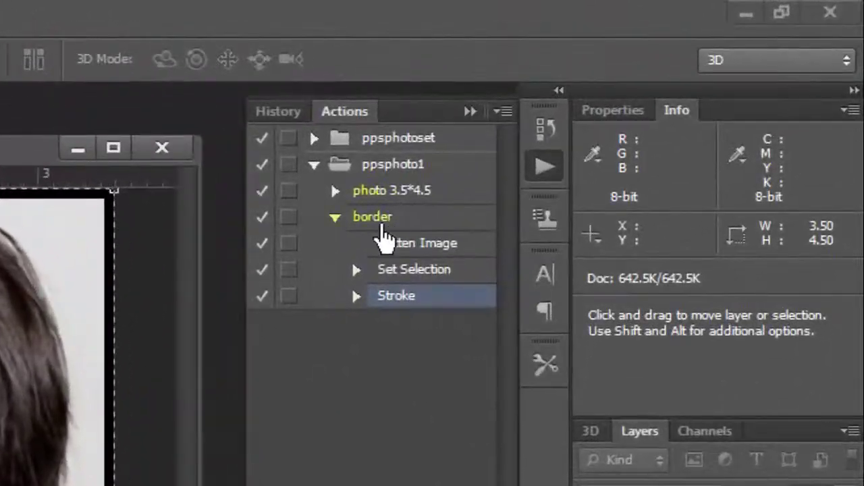
{"action": "left_click", "coordinate": [337, 216]}
{"action": "type", "text": "A4pageprint"}
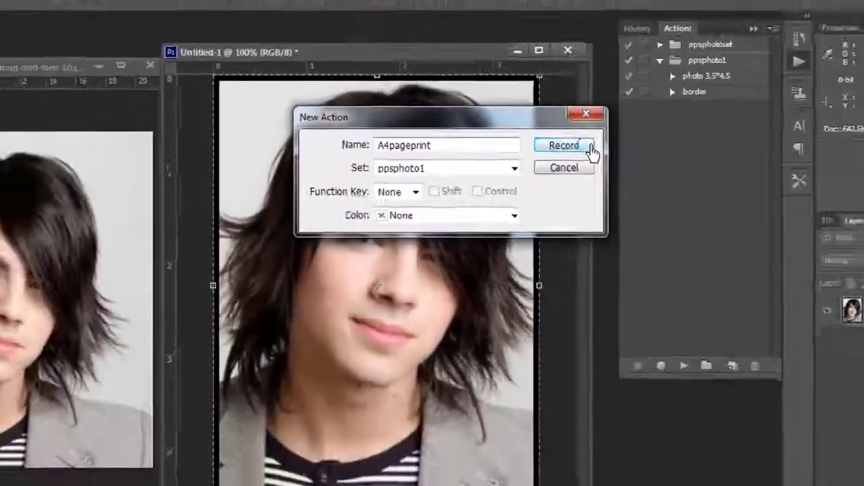
Start recording the new A4pageprint action in the ppsphoto1 set.
{"action": "left_click", "coordinate": [729, 138]}
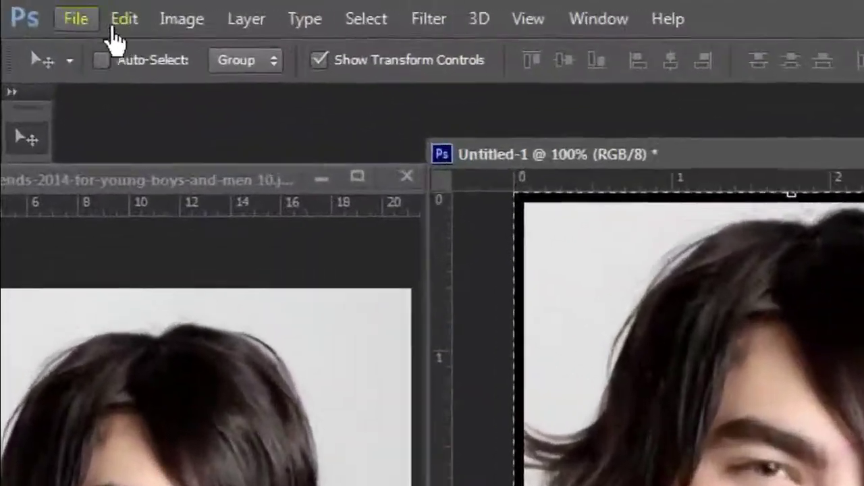
{"action": "left_click", "coordinate": [36, 9]}
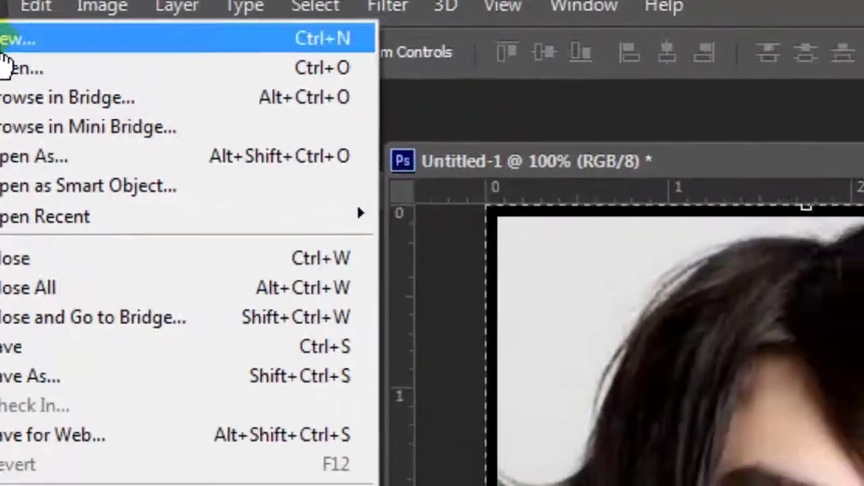
Create a new 12 × 8 inch, 300 ppi document from the Photo preset.
{"action": "left_click", "coordinate": [132, 60]}
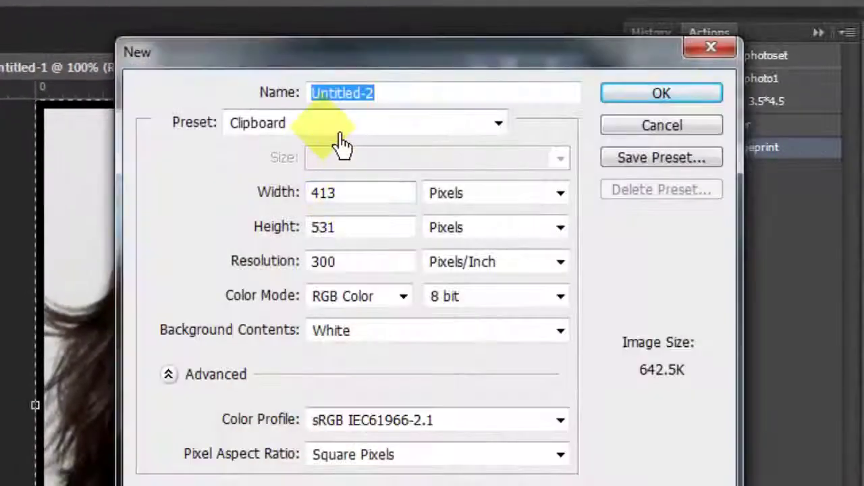
{"action": "left_click", "coordinate": [343, 144]}
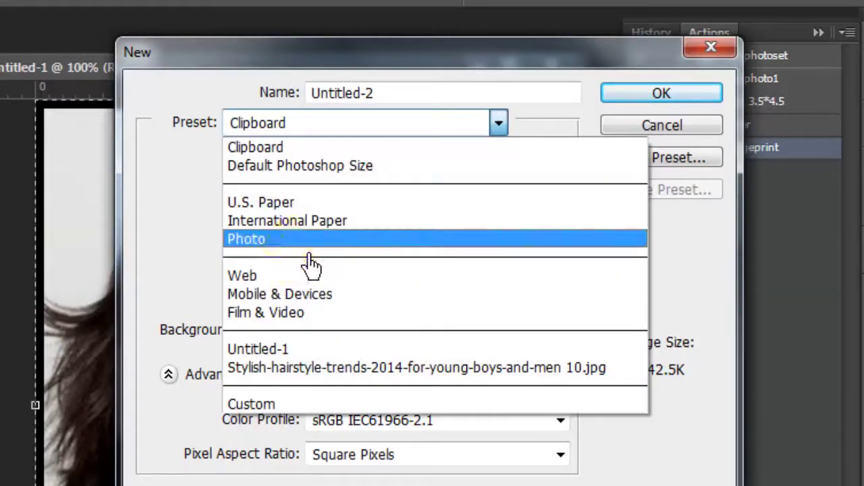
{"action": "left_click", "coordinate": [310, 242]}
{"action": "left_click", "coordinate": [413, 159]}
{"action": "left_click", "coordinate": [409, 160]}
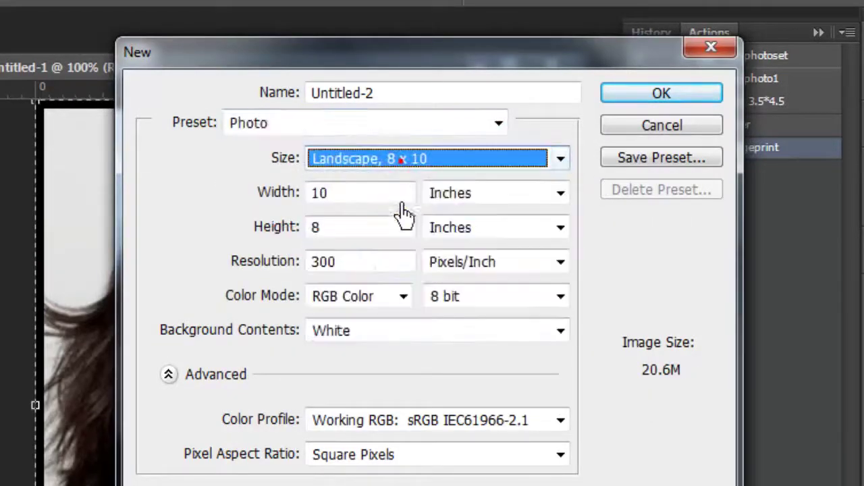
{"action": "double_click", "coordinate": [341, 193]}
{"action": "type", "text": "1"}
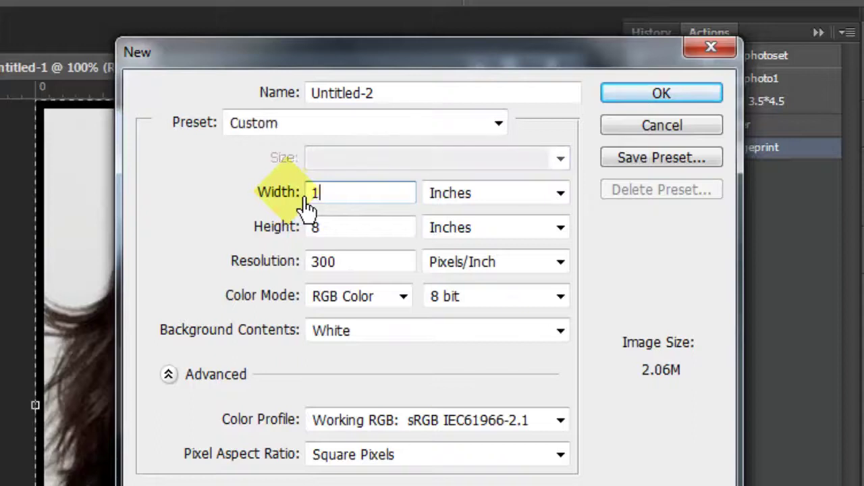
{"action": "double_click", "coordinate": [316, 203]}
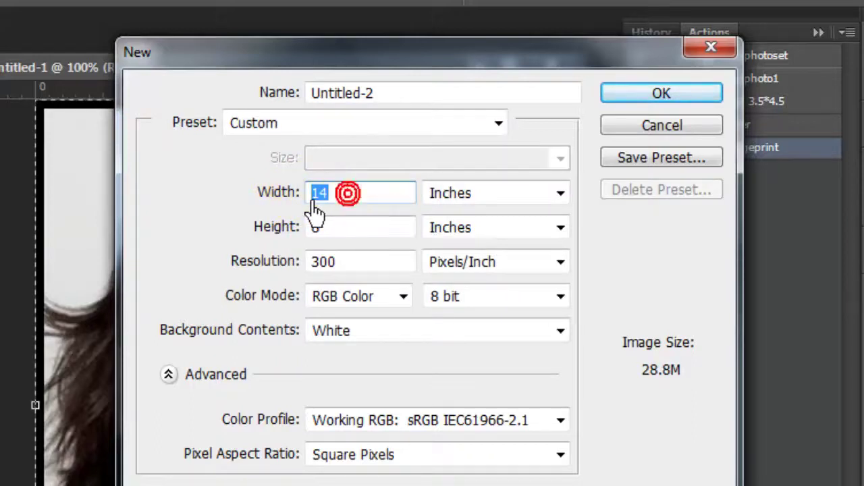
{"action": "type", "text": "12"}
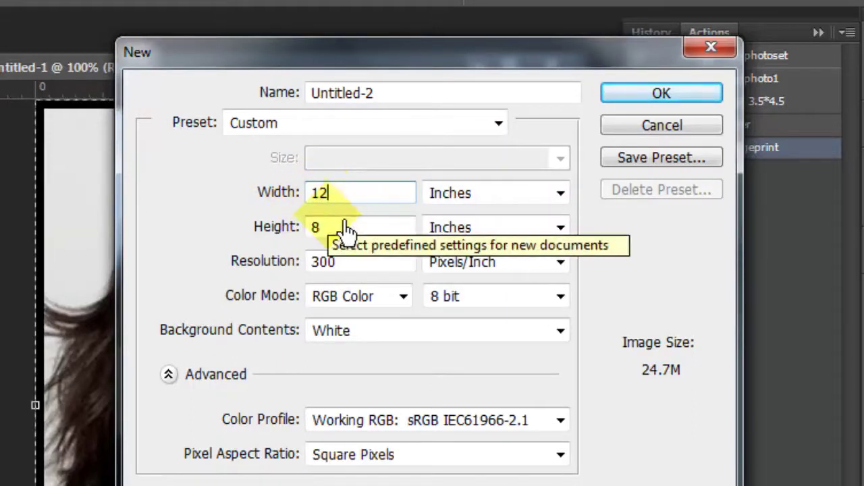
{"action": "left_click", "coordinate": [662, 93]}
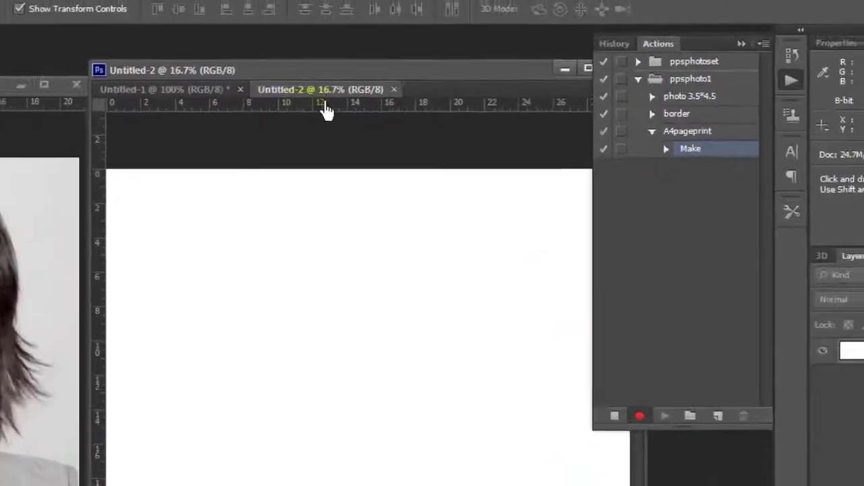
Copy the bordered portrait from Untitled-1 and paste it into Untitled-2.
{"action": "left_click_drag", "start_coordinate": [215, 92], "coordinate": [216, 156]}
{"action": "left_click", "coordinate": [410, 138]}
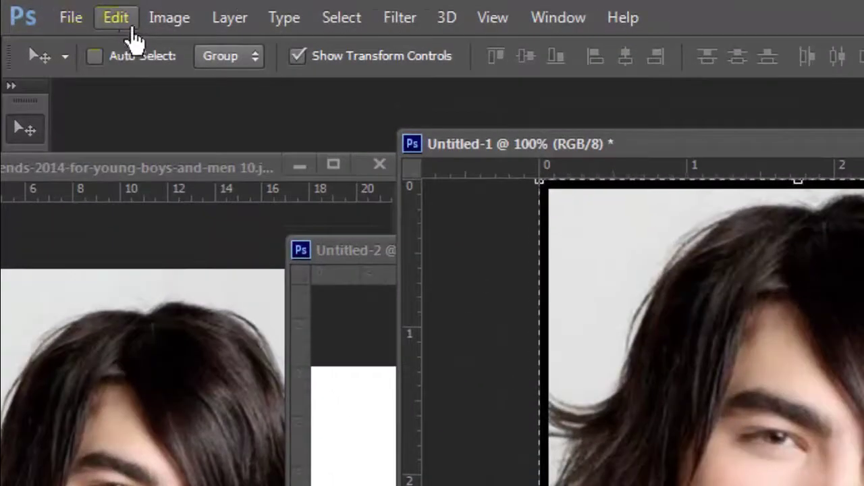
{"action": "left_click", "coordinate": [68, 10]}
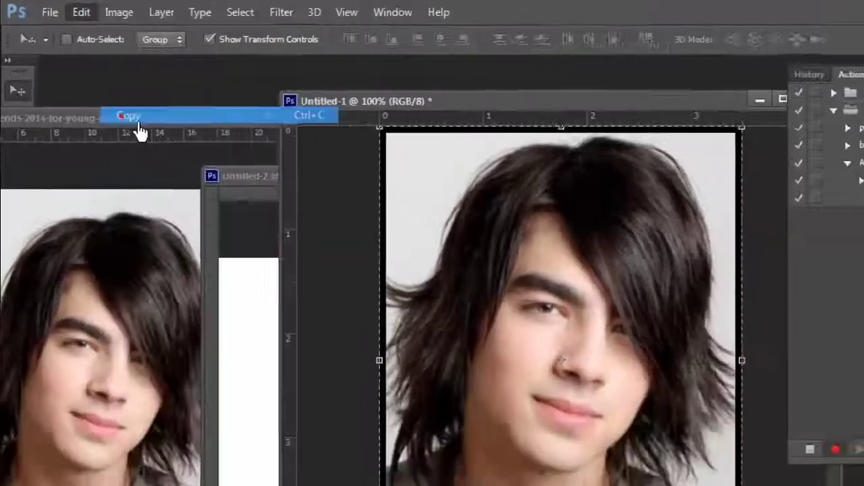
{"action": "left_click", "coordinate": [179, 165]}
{"action": "left_click", "coordinate": [172, 264]}
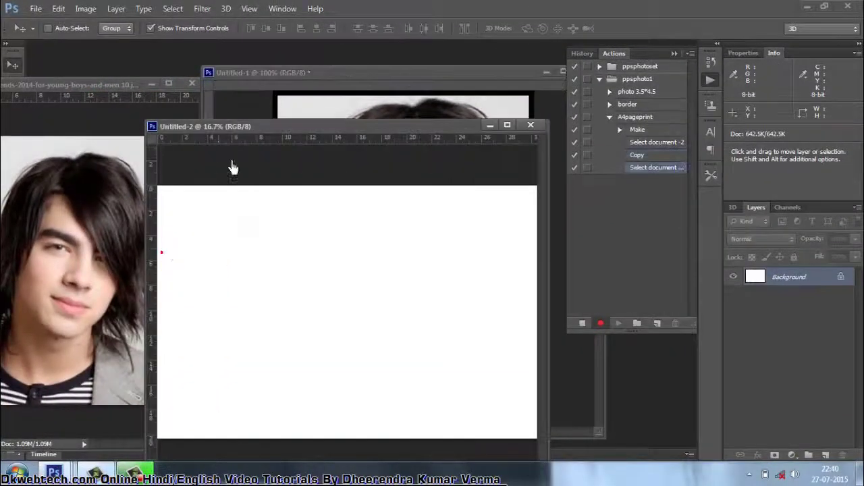
{"action": "mouse_move", "coordinate": [270, 133]}
{"action": "left_mouse_down"}
{"action": "mouse_move", "coordinate": [270, 84]}
{"action": "mouse_move", "coordinate": [245, 64]}
{"action": "left_mouse_up"}
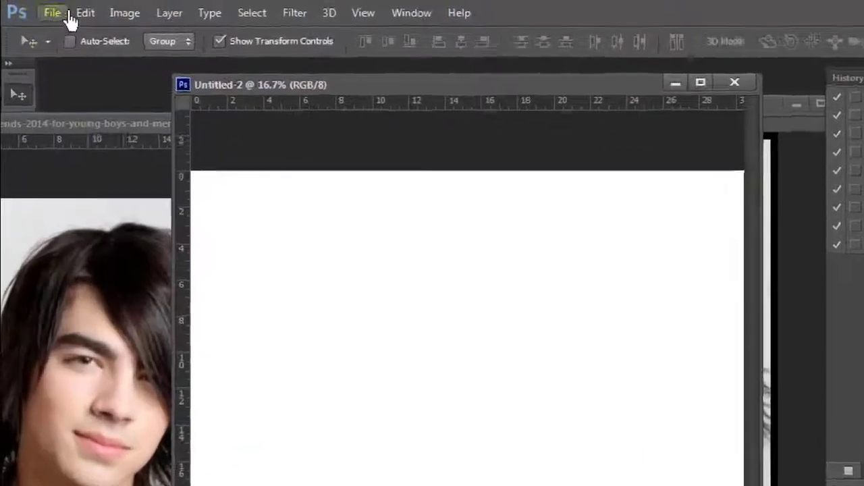
{"action": "left_click", "coordinate": [58, 8]}
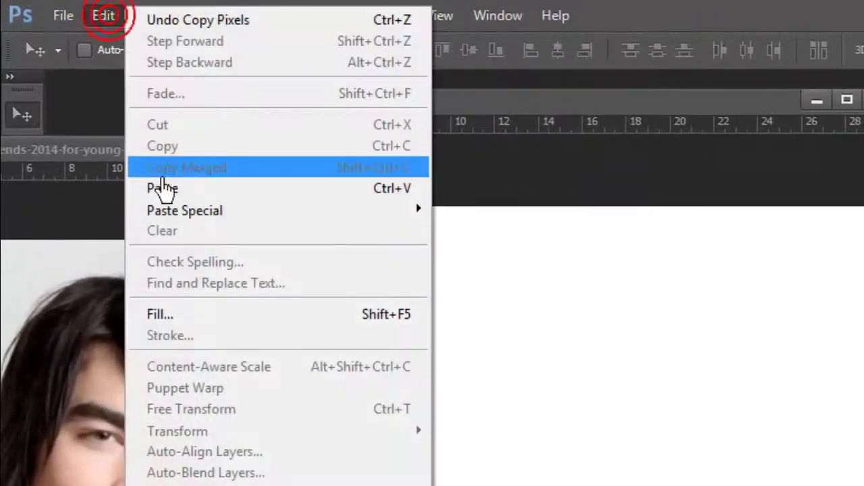
{"action": "left_click", "coordinate": [163, 189]}
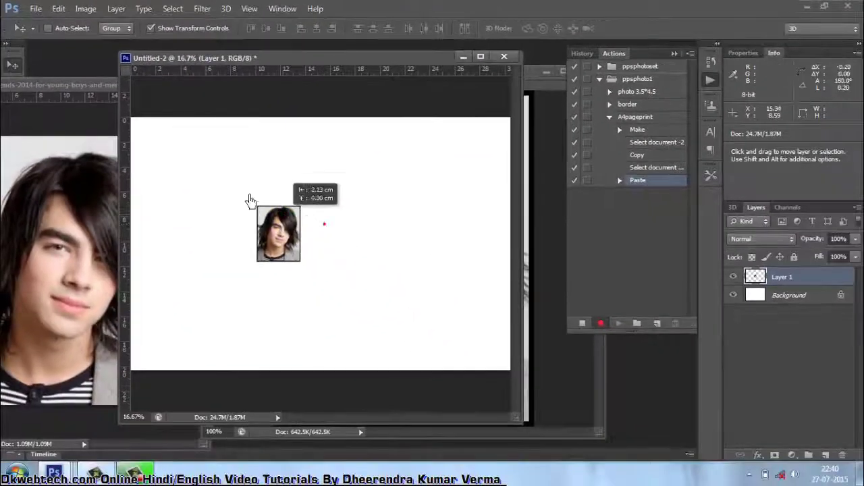
Move the pasted photo to the top-left corner and Alt-drag copies rightward along the row.
{"action": "mouse_move", "coordinate": [250, 201]}
{"action": "left_mouse_down"}
{"action": "mouse_move", "coordinate": [203, 135]}
{"action": "mouse_move", "coordinate": [169, 139]}
{"action": "left_mouse_up"}
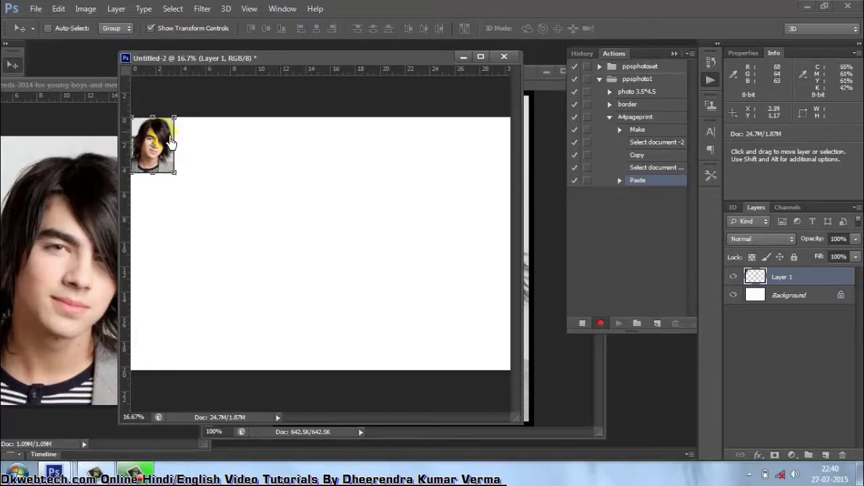
{"action": "left_click_drag", "start_coordinate": [172, 143], "coordinate": [218, 146]}
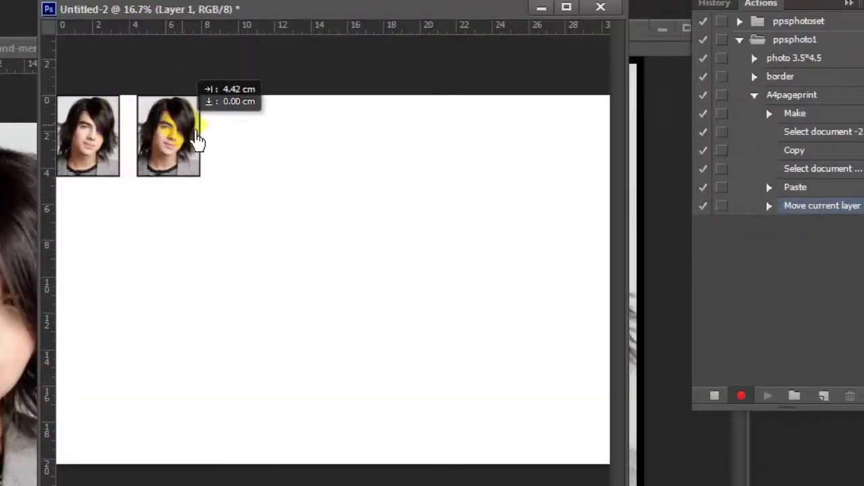
{"action": "mouse_move", "coordinate": [187, 134]}
{"action": "left_mouse_down"}
{"action": "mouse_move", "coordinate": [498, 135]}
{"action": "mouse_move", "coordinate": [560, 150]}
{"action": "left_mouse_up"}
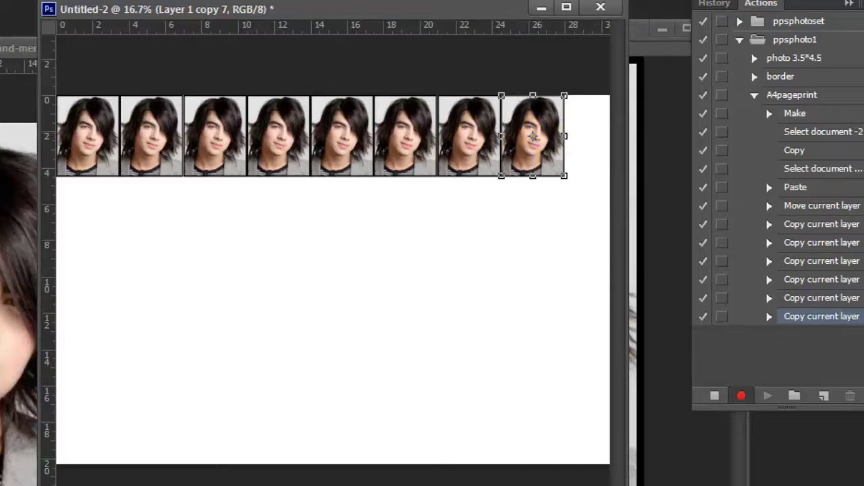
Merge the eight photos into one row layer and duplicate it into four rows.
{"action": "key", "text": "shift+alt+comma"}
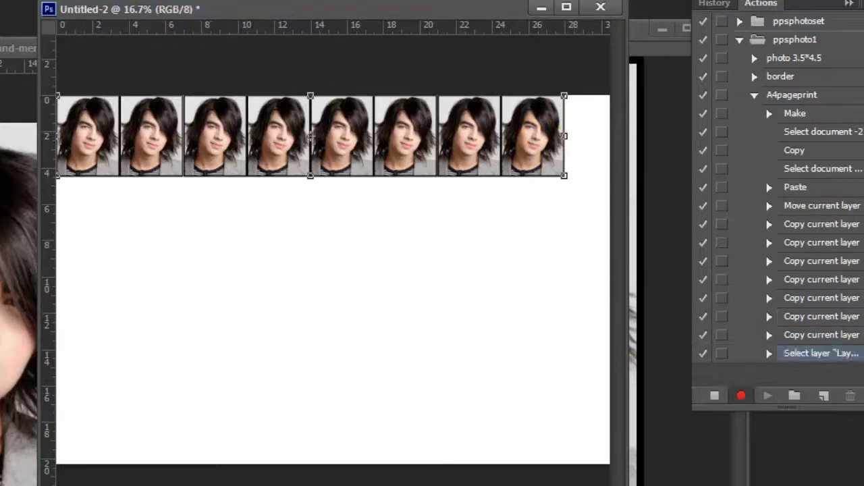
{"action": "key", "text": "ctrl+e"}
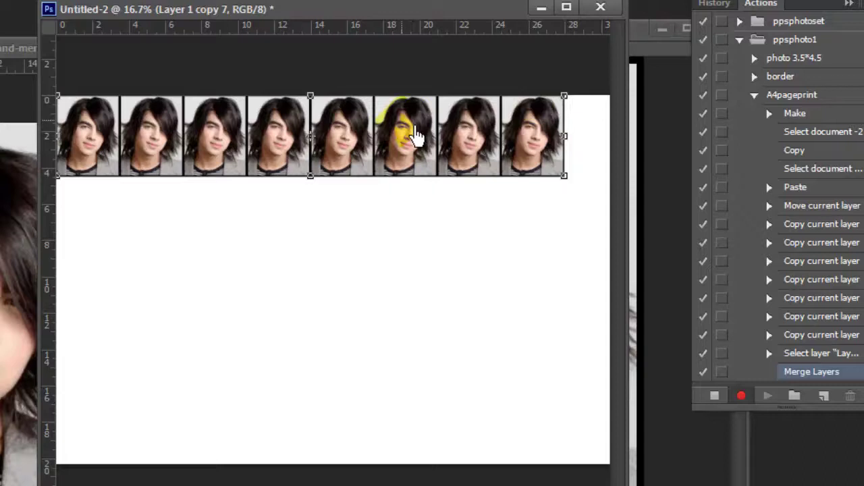
{"action": "left_click_drag", "start_coordinate": [415, 137], "coordinate": [420, 361]}
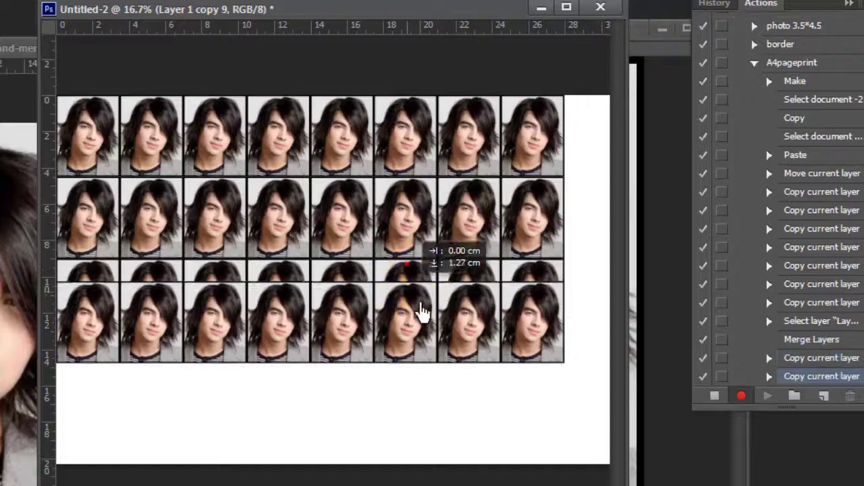
{"action": "left_click", "coordinate": [592, 353], "text": "alt"}
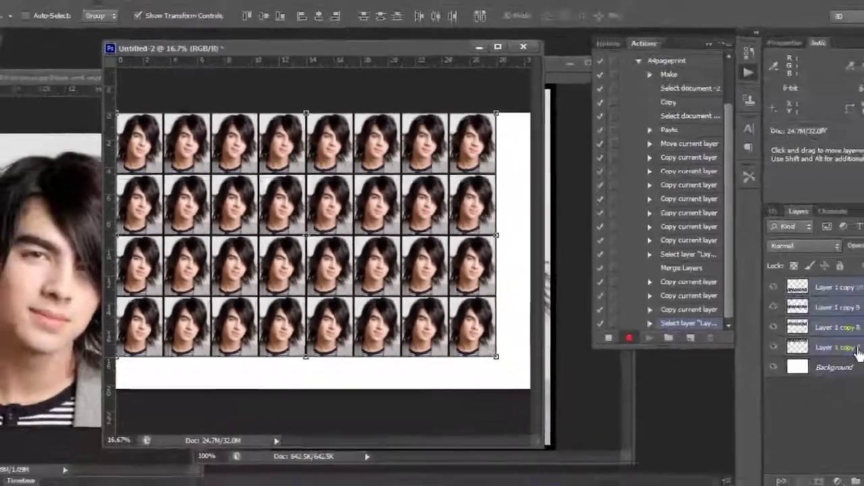
Merge the four rows into one layer and stop recording A4pageprint.
{"action": "left_click", "coordinate": [810, 332], "text": "shift"}
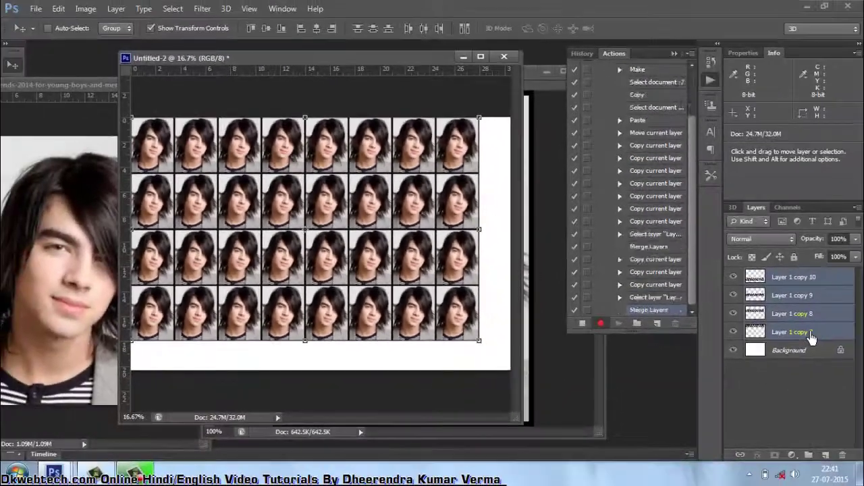
{"action": "key", "text": "ctrl+e"}
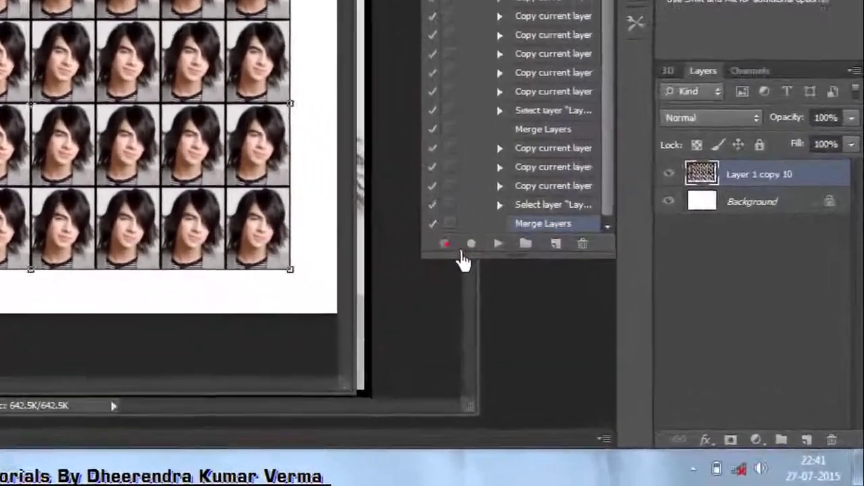
{"action": "left_click", "coordinate": [582, 322]}
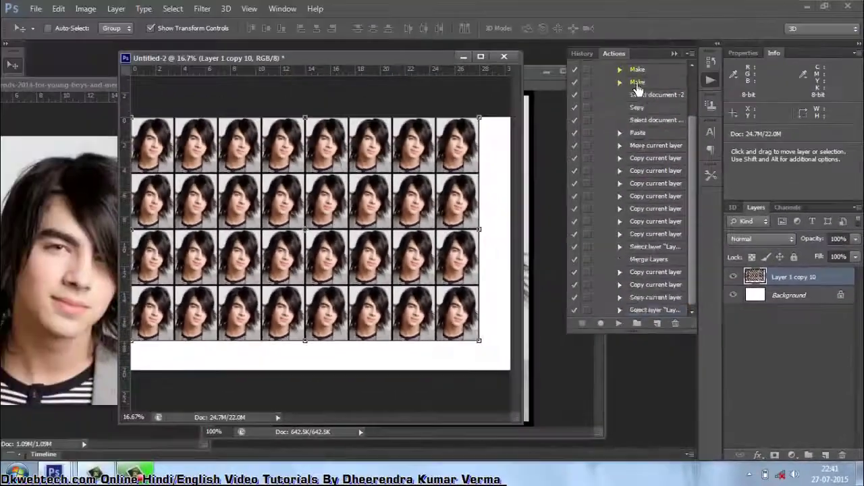
Close the grid page, single photo and original portrait without saving, collapsing both action entries.
{"action": "scroll", "coordinate": [637, 89], "scroll_direction": "up", "scroll_amount": 1}
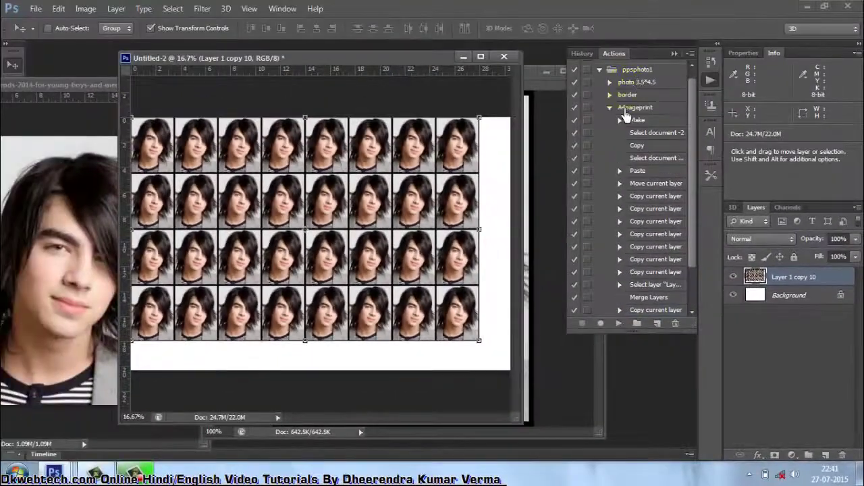
{"action": "left_click", "coordinate": [611, 108]}
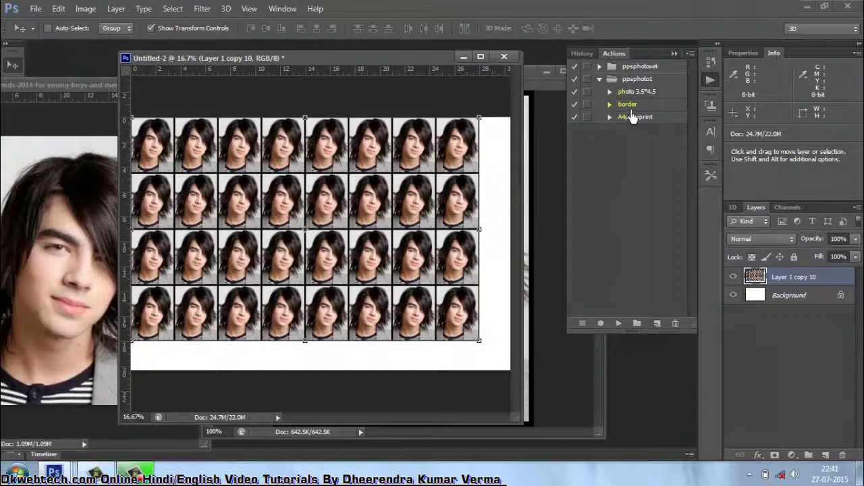
{"action": "left_click", "coordinate": [504, 57]}
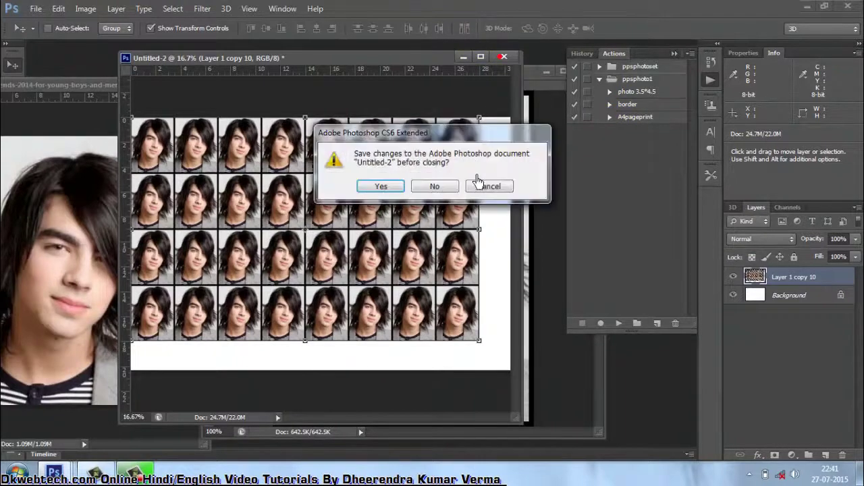
{"action": "left_click", "coordinate": [456, 197]}
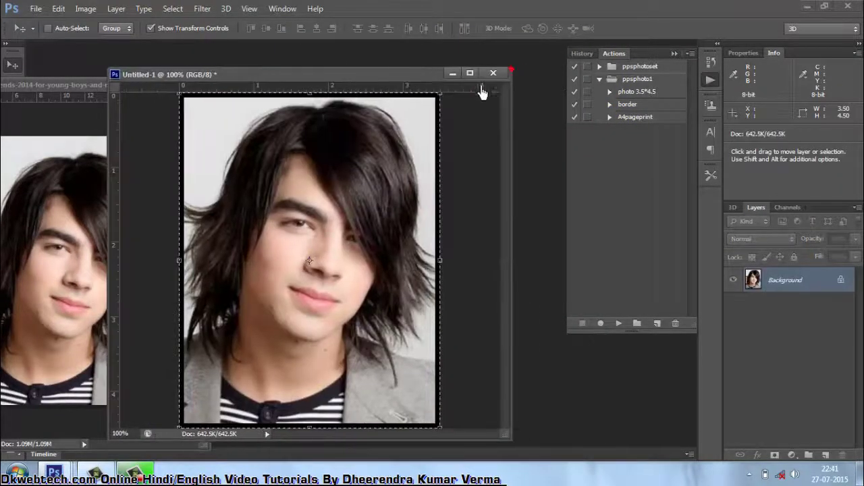
{"action": "left_click", "coordinate": [494, 74]}
{"action": "left_click", "coordinate": [450, 194]}
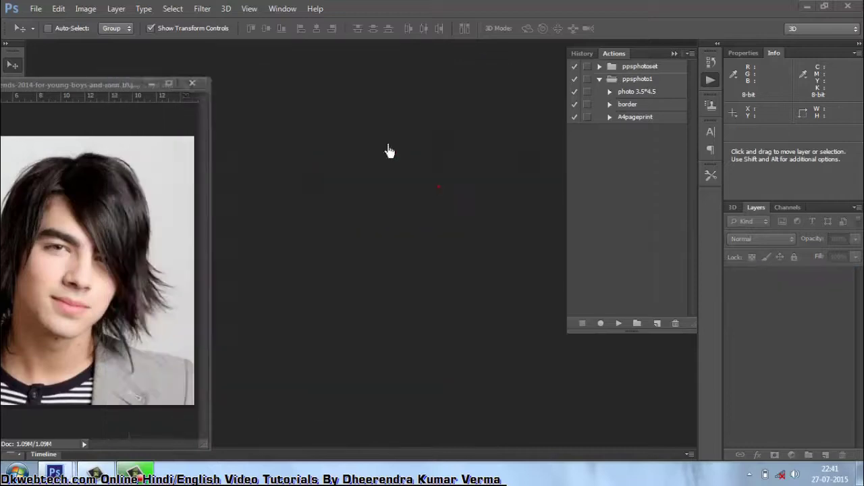
{"action": "left_click", "coordinate": [192, 84]}
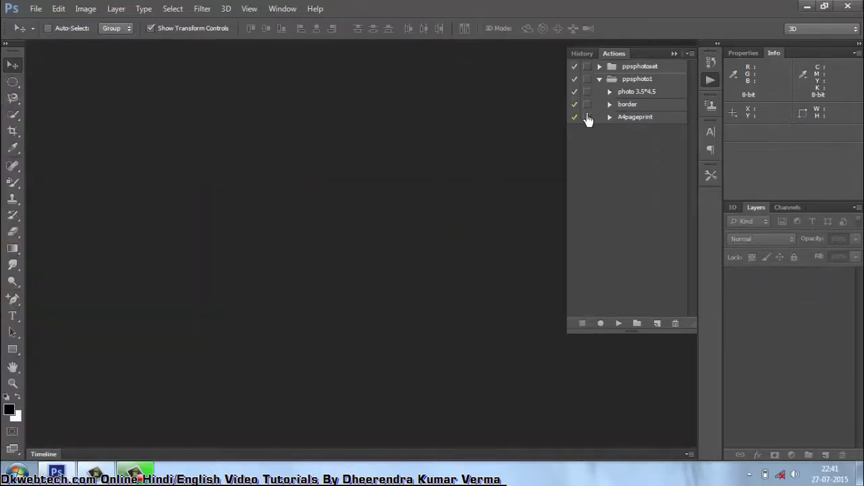
{"action": "left_click", "coordinate": [599, 80]}
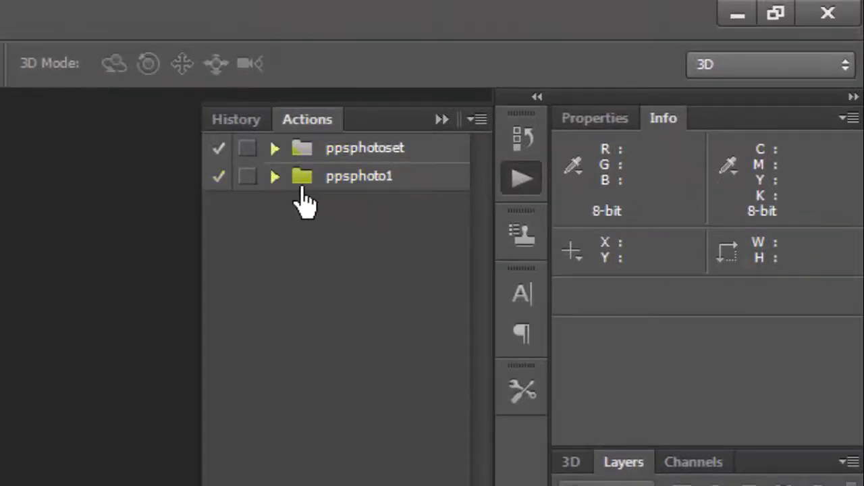
Open the Stylish-hairstyle portrait and play the photo 3.5*4.5 action from ppsphoto1.
{"action": "left_click", "coordinate": [274, 176]}
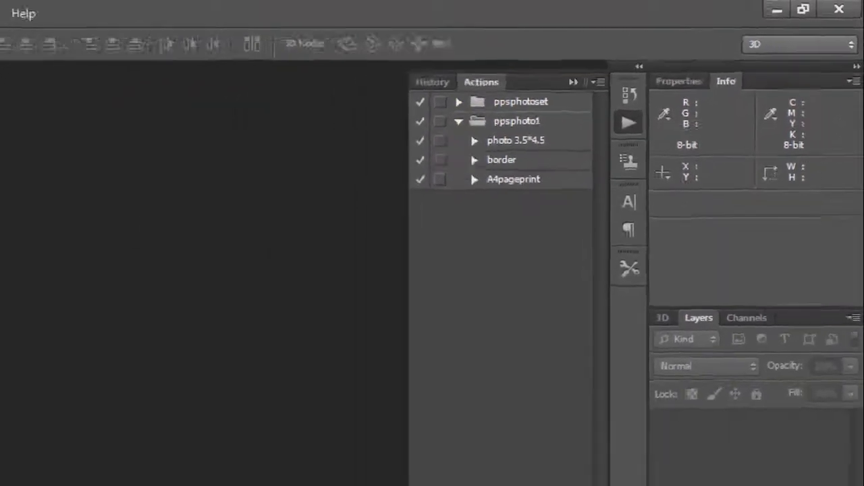
{"action": "double_click", "coordinate": [186, 131]}
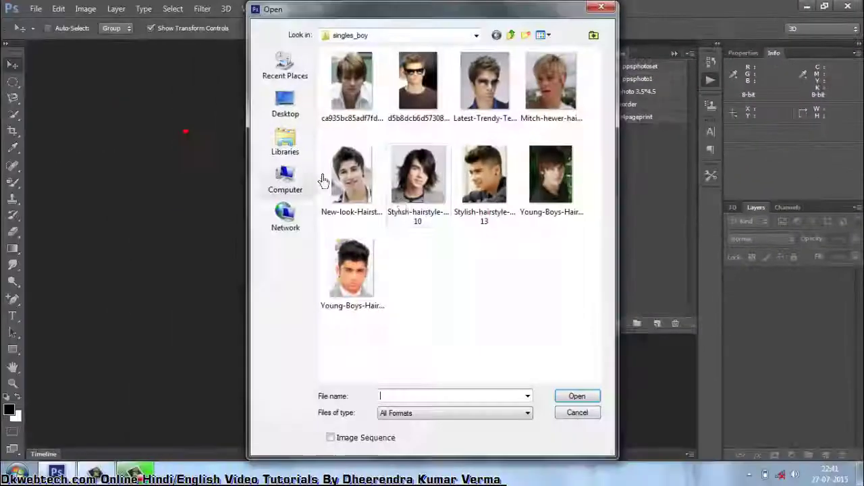
{"action": "left_click", "coordinate": [433, 205]}
{"action": "left_click", "coordinate": [574, 397]}
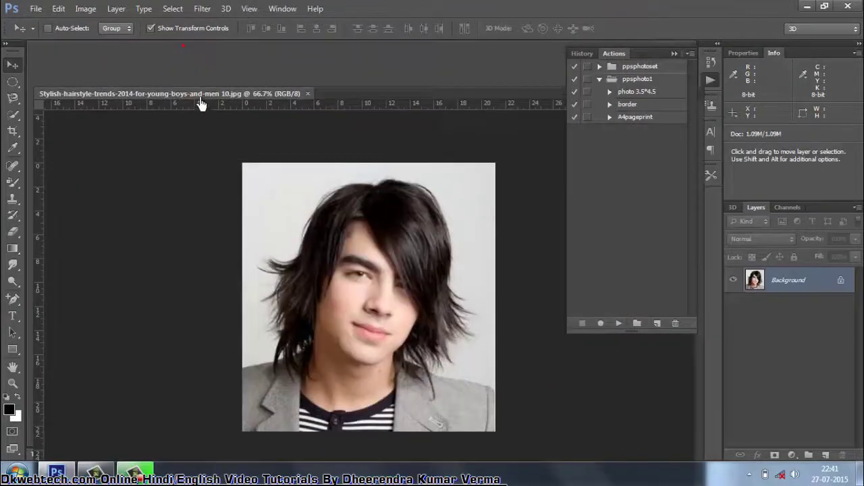
{"action": "left_click_drag", "start_coordinate": [192, 57], "coordinate": [202, 98]}
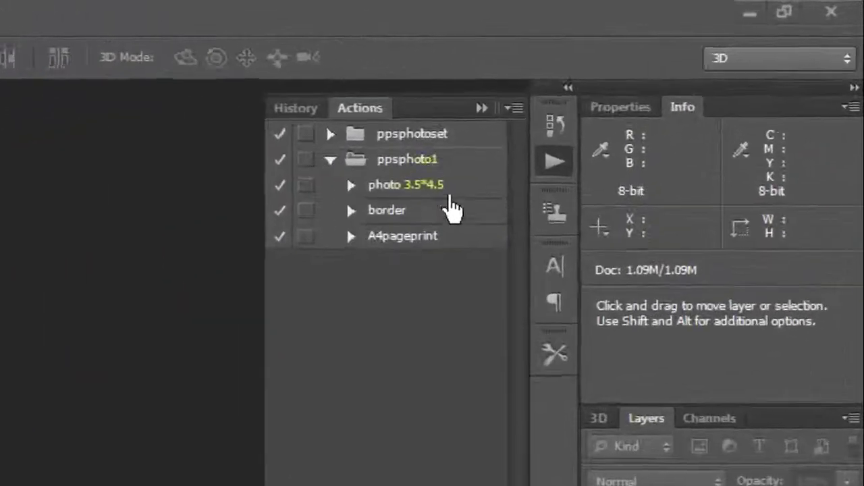
{"action": "left_click", "coordinate": [422, 189]}
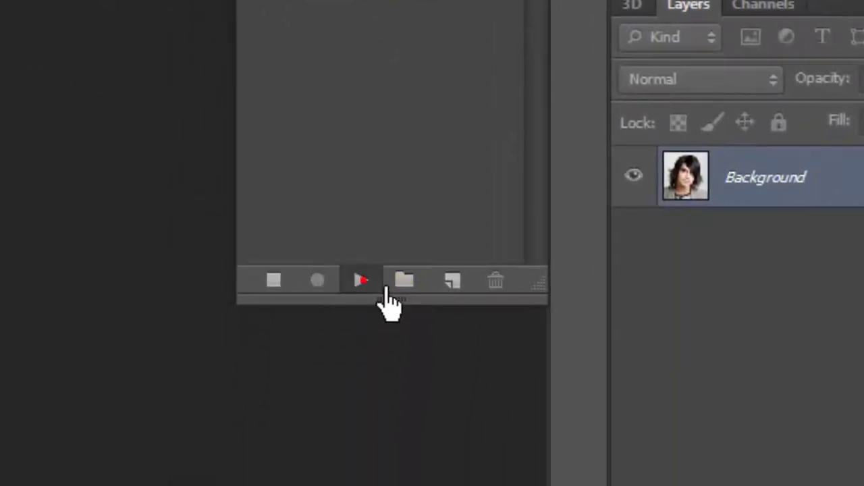
{"action": "left_click", "coordinate": [382, 286]}
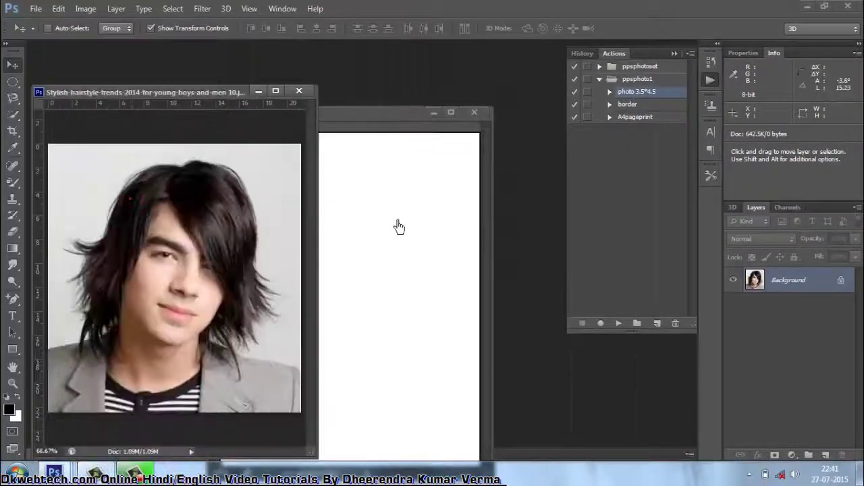
Drag the portrait into Untitled-1 and scale it to about 84.3%, aligned with the frame.
{"action": "mouse_move", "coordinate": [144, 189]}
{"action": "left_mouse_down"}
{"action": "mouse_move", "coordinate": [405, 226]}
{"action": "mouse_move", "coordinate": [331, 231]}
{"action": "mouse_move", "coordinate": [385, 231]}
{"action": "left_mouse_up"}
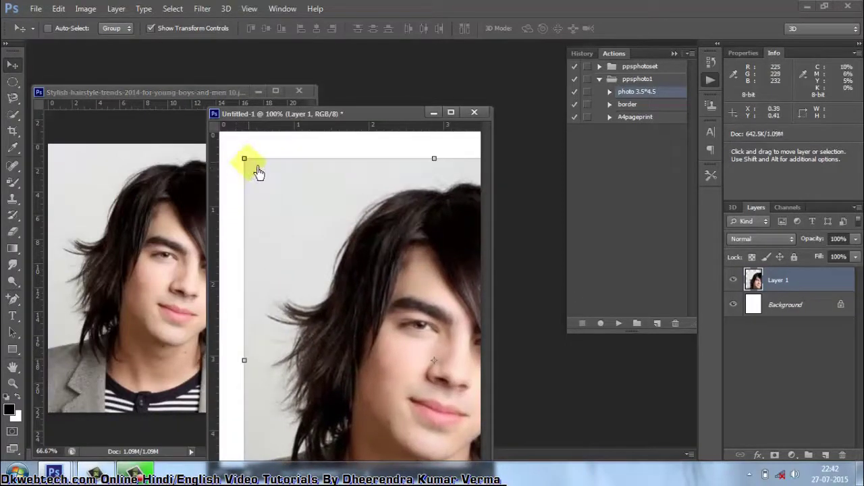
{"action": "left_click_drag", "start_coordinate": [259, 172], "coordinate": [305, 195]}
{"action": "left_click_drag", "start_coordinate": [373, 252], "coordinate": [326, 199]}
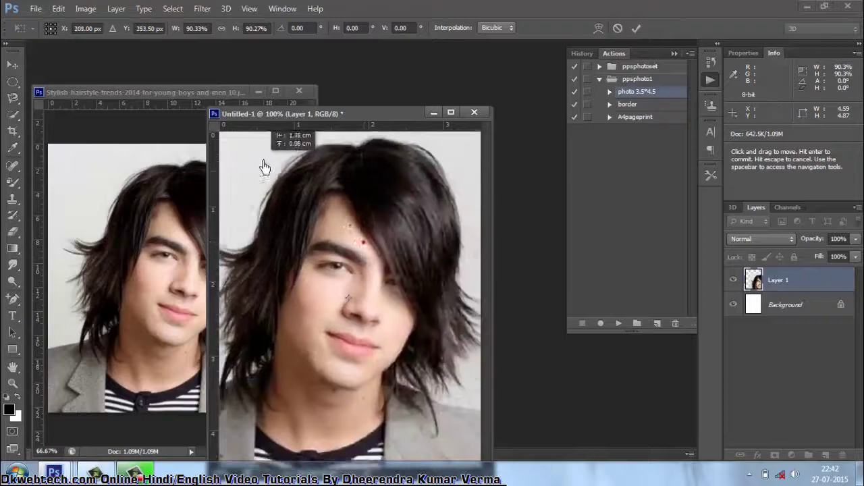
{"action": "left_click_drag", "start_coordinate": [234, 145], "coordinate": [252, 164]}
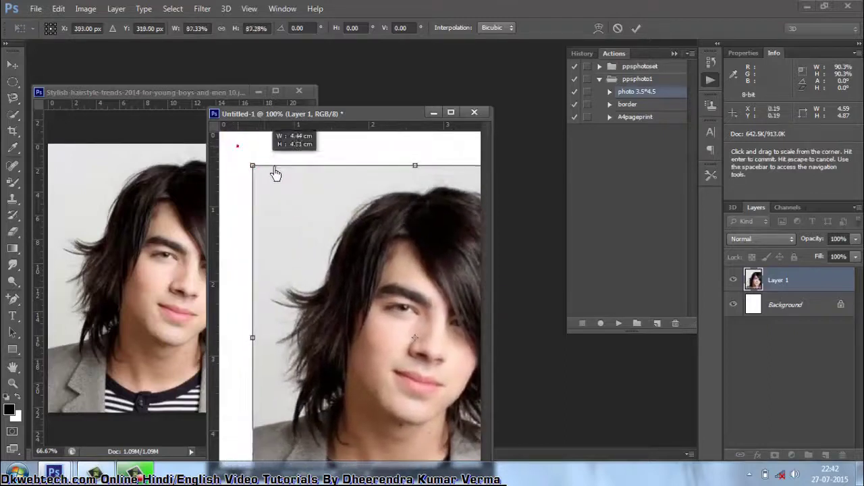
{"action": "mouse_move", "coordinate": [331, 226]}
{"action": "left_mouse_down"}
{"action": "mouse_move", "coordinate": [275, 166]}
{"action": "mouse_move", "coordinate": [277, 178]}
{"action": "left_mouse_up"}
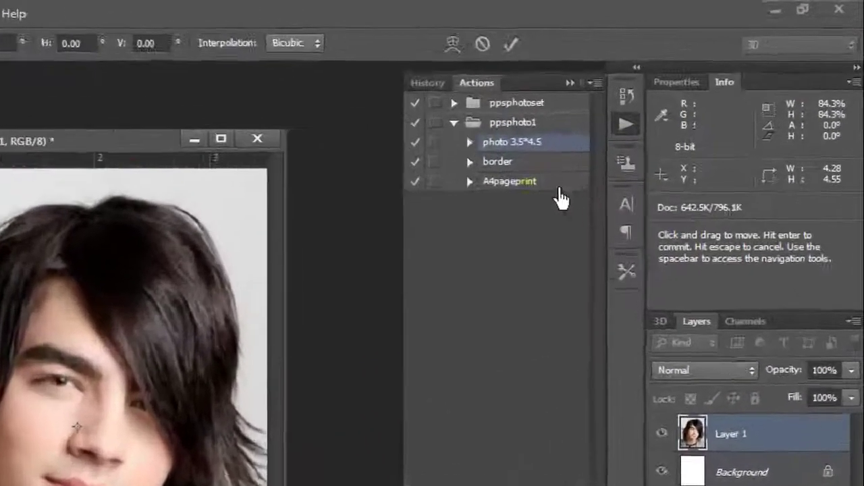
Commit the transform, play the border action, then play the A4pageprint action.
{"action": "key", "text": "Return"}
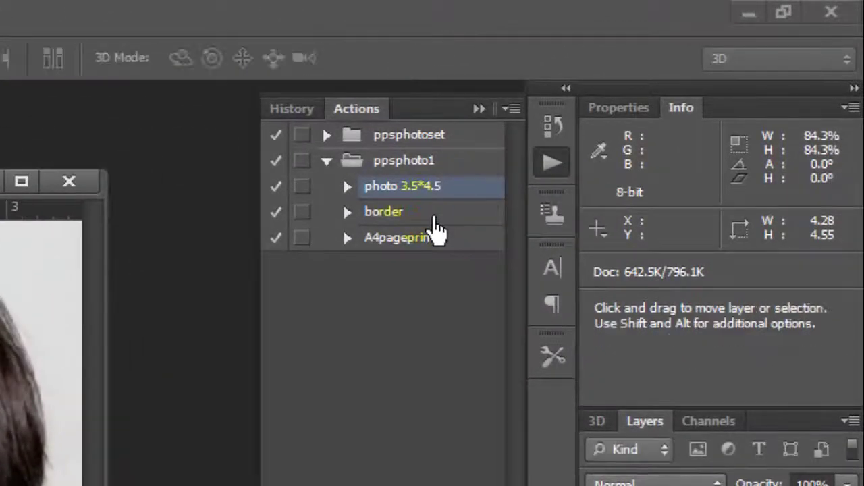
{"action": "left_click", "coordinate": [437, 228]}
{"action": "left_click", "coordinate": [390, 335]}
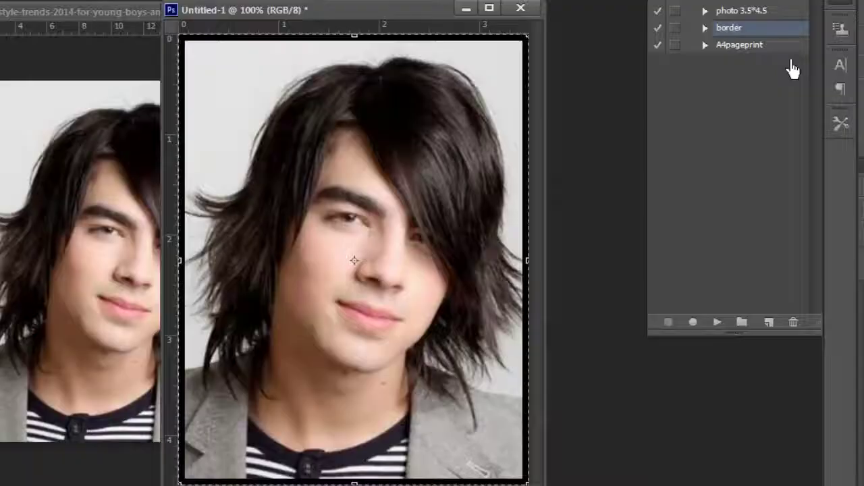
{"action": "left_click", "coordinate": [763, 46]}
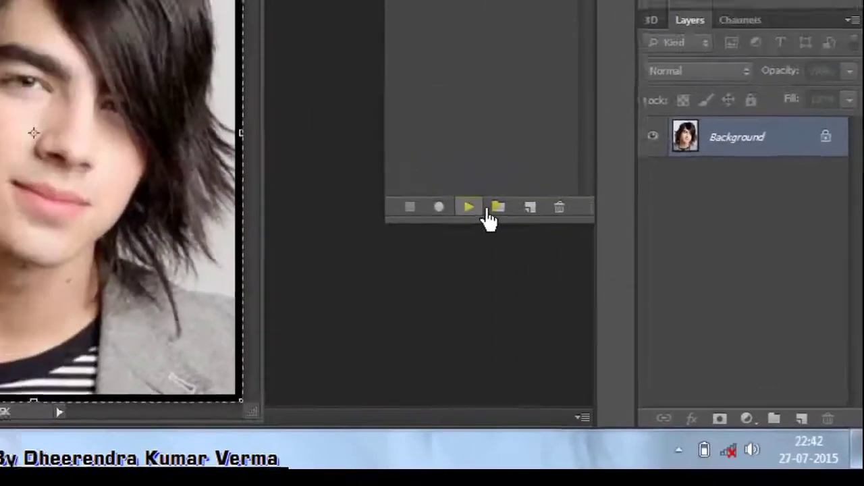
{"action": "left_click", "coordinate": [336, 105]}
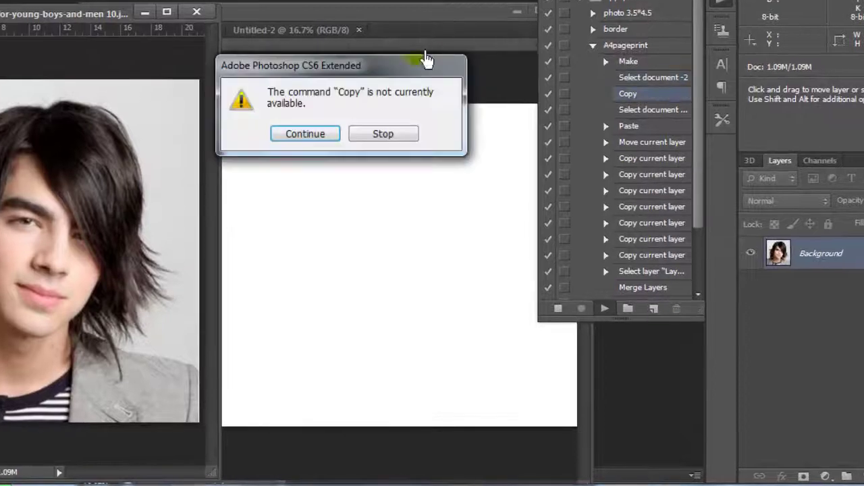
Continue A4pageprint past the 'Copy is not currently available' alert.
{"action": "left_click", "coordinate": [314, 135]}
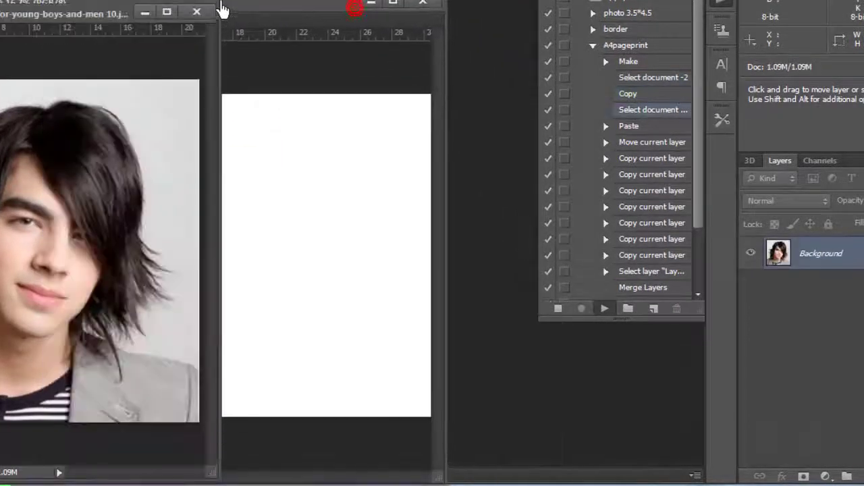